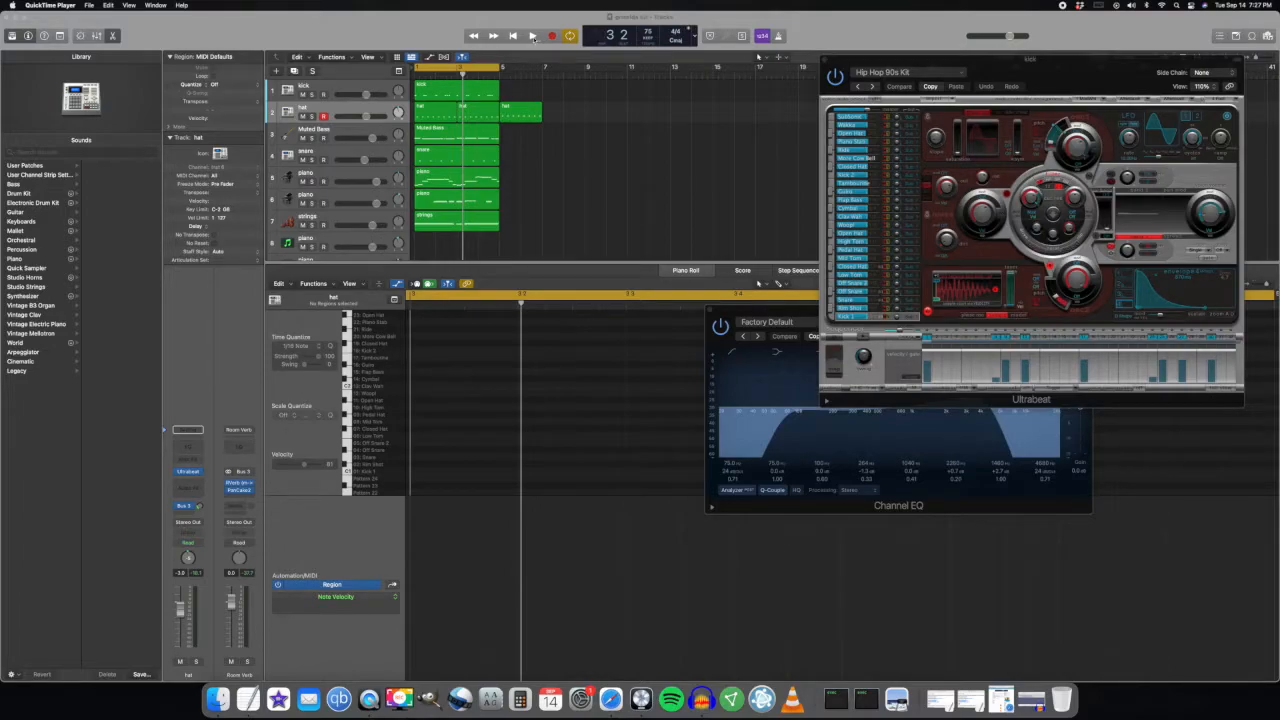
Play back the full beat, and return the playhead to the start of the project
{"action": "left_click", "coordinate": [533, 36]}
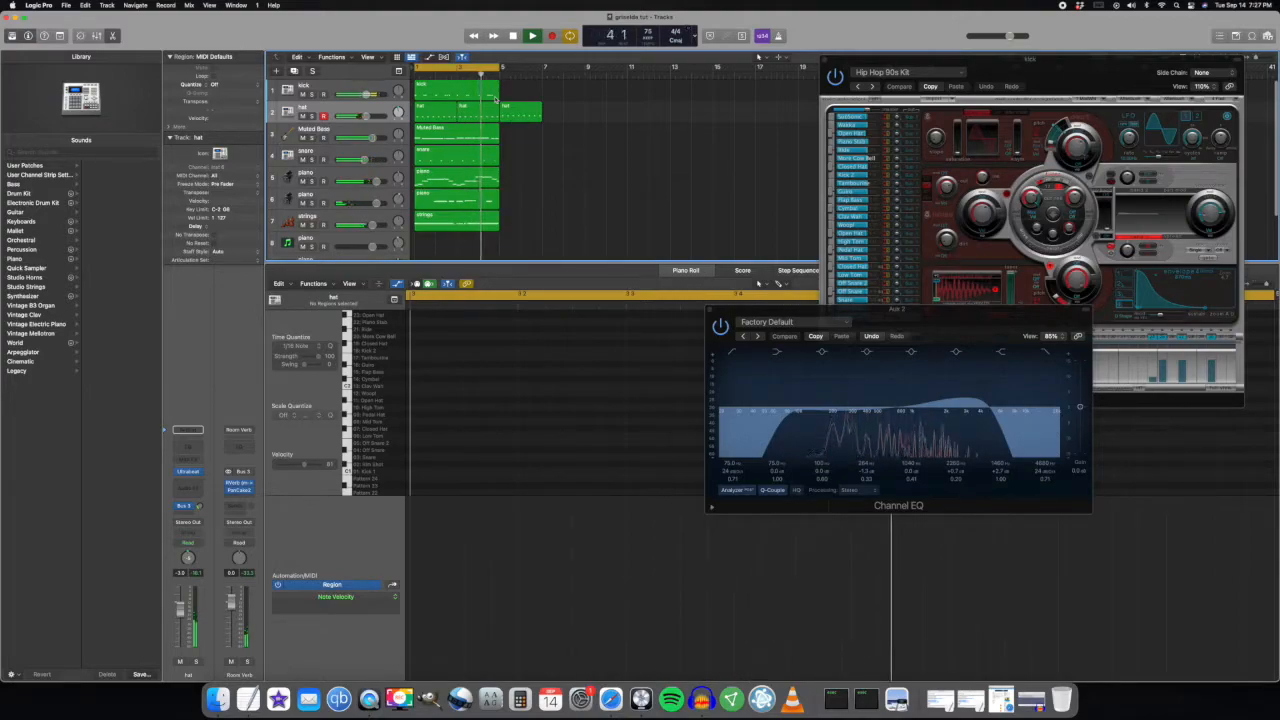
{"action": "left_click", "coordinate": [513, 36]}
{"action": "left_click", "coordinate": [513, 36]}
{"action": "left_click", "coordinate": [513, 36]}
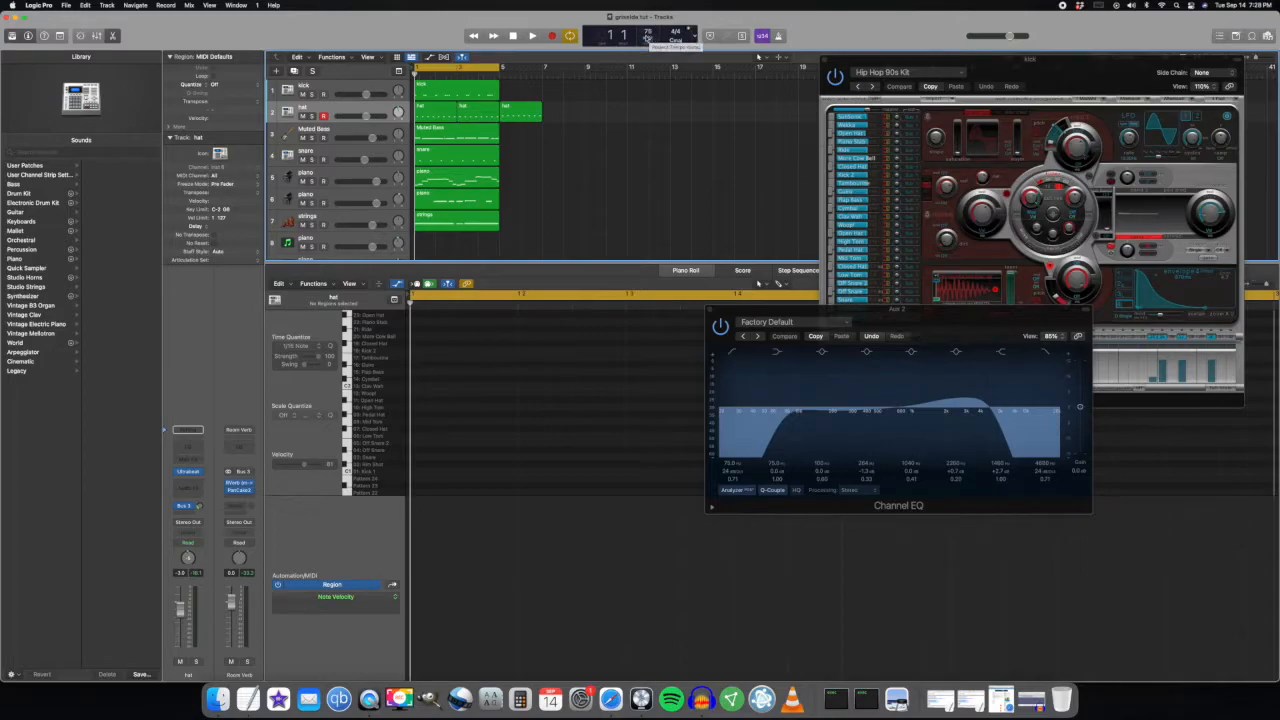
{"action": "scroll", "coordinate": [627, 77], "scroll_direction": "right", "scroll_amount": 1}
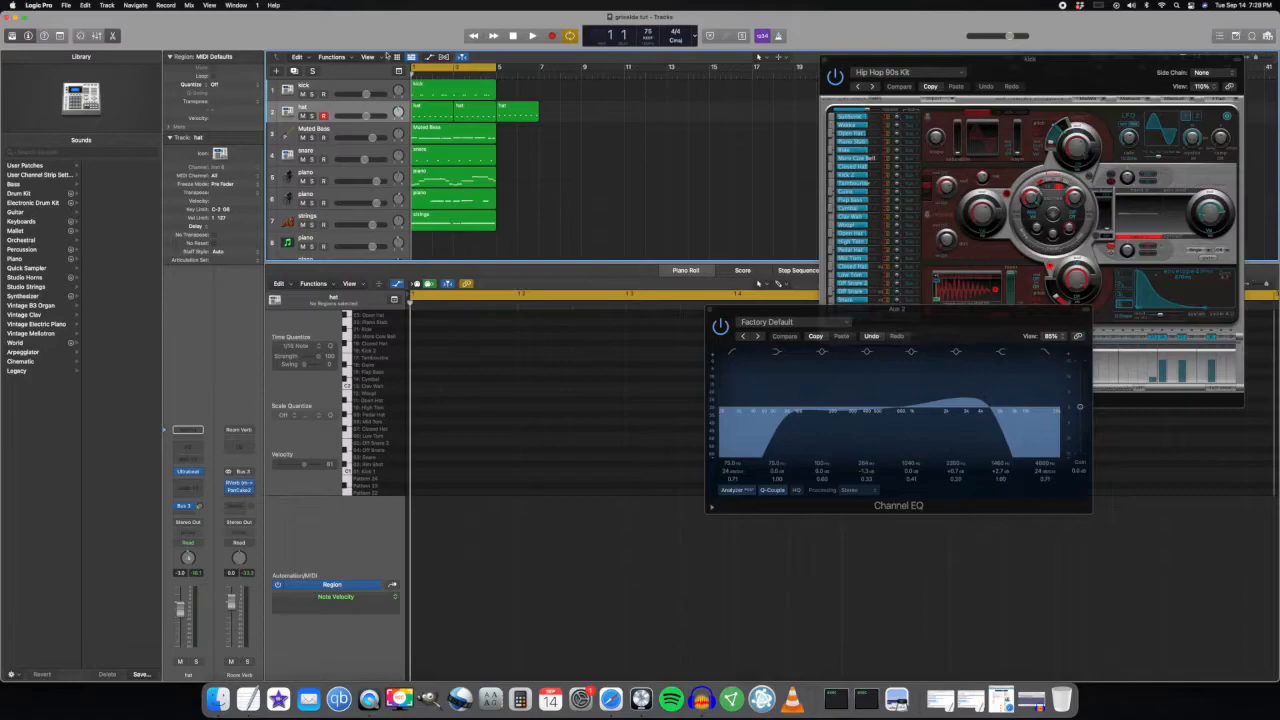
Open the kick track's Ultrabeat instrument, locate Hip Hop 90s Kit among its drum kits, and close the plug-in window
{"action": "left_click", "coordinate": [345, 87]}
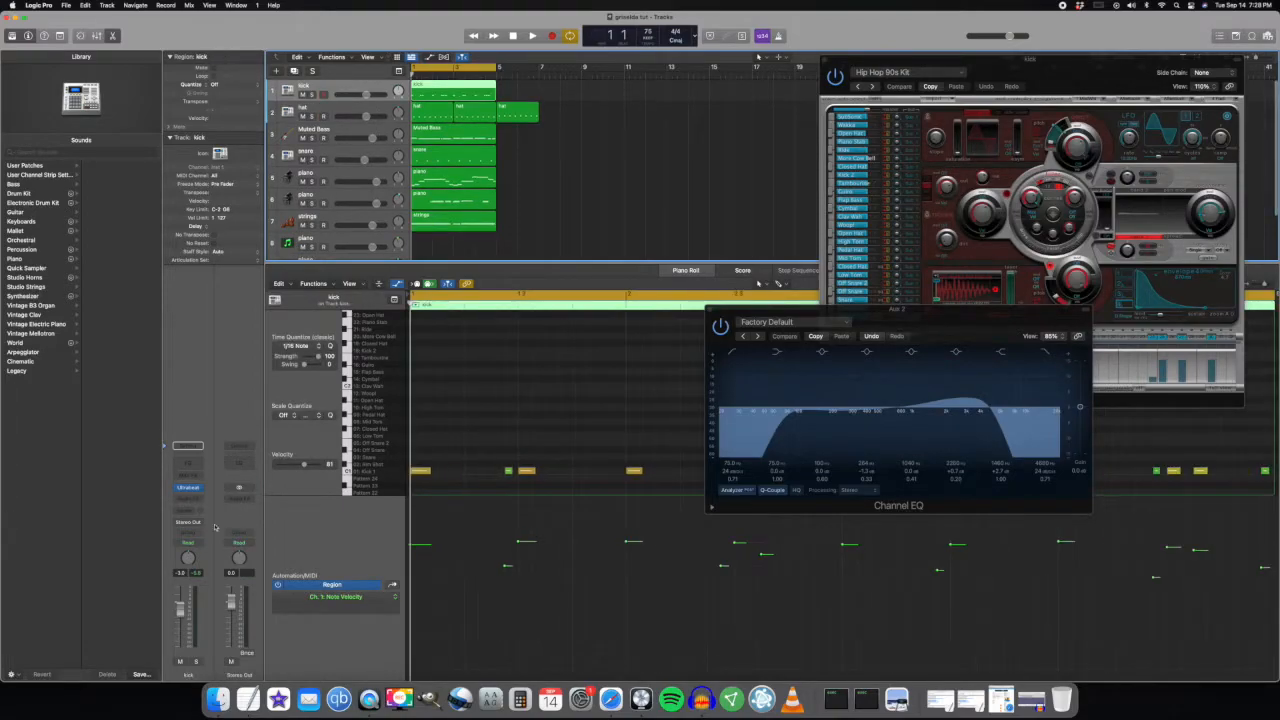
{"action": "left_click", "coordinate": [190, 489]}
{"action": "left_click", "coordinate": [190, 489]}
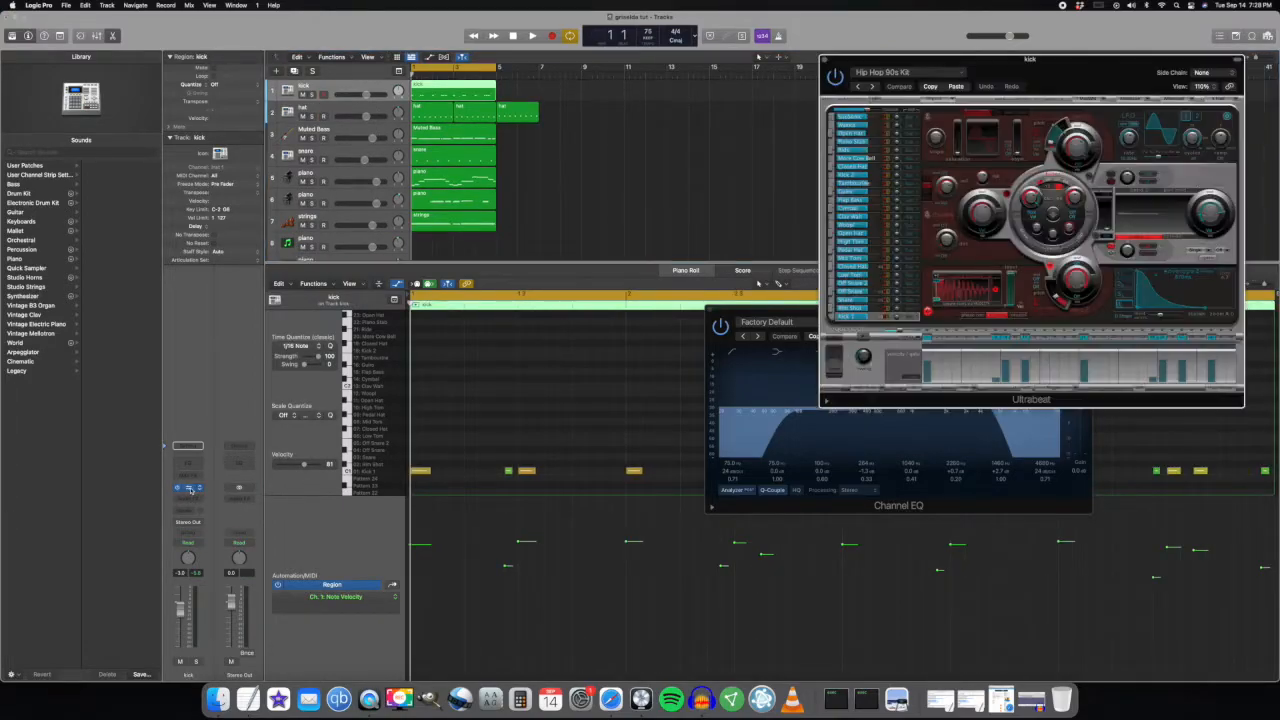
{"action": "left_click_drag", "start_coordinate": [1060, 70], "coordinate": [859, 47]}
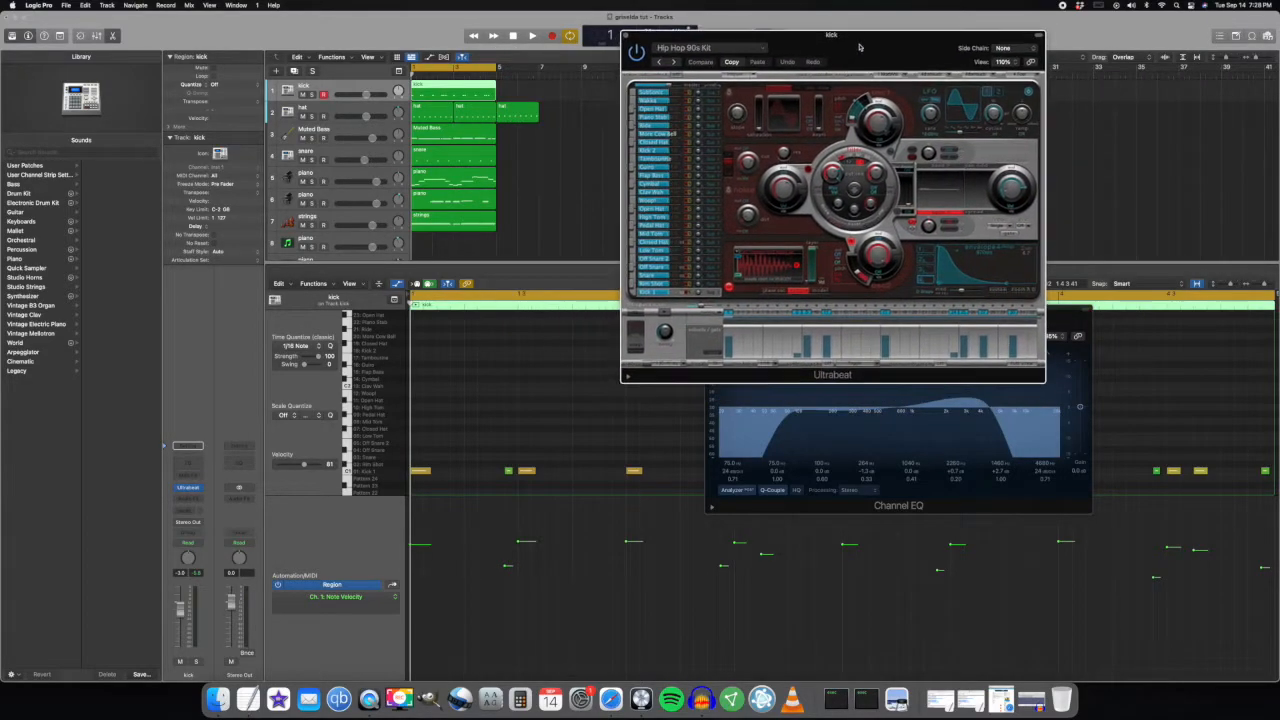
{"action": "left_click", "coordinate": [763, 52]}
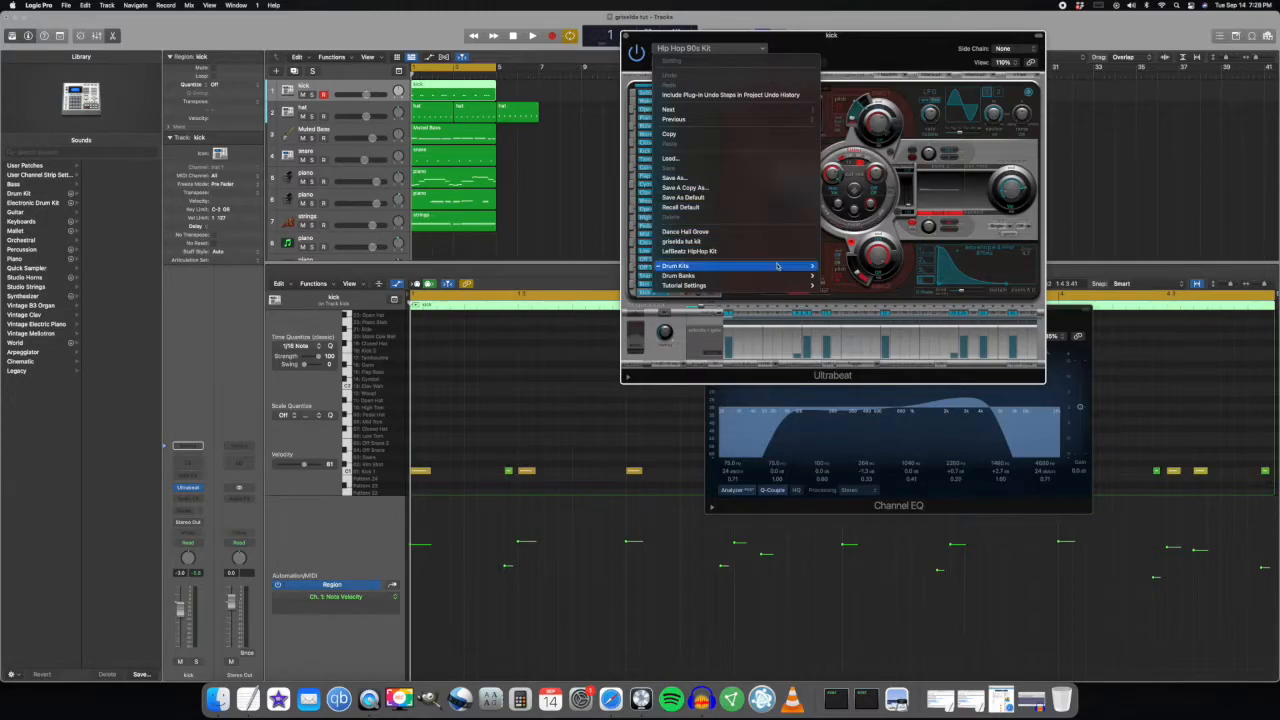
{"action": "mouse_move", "coordinate": [779, 269]}
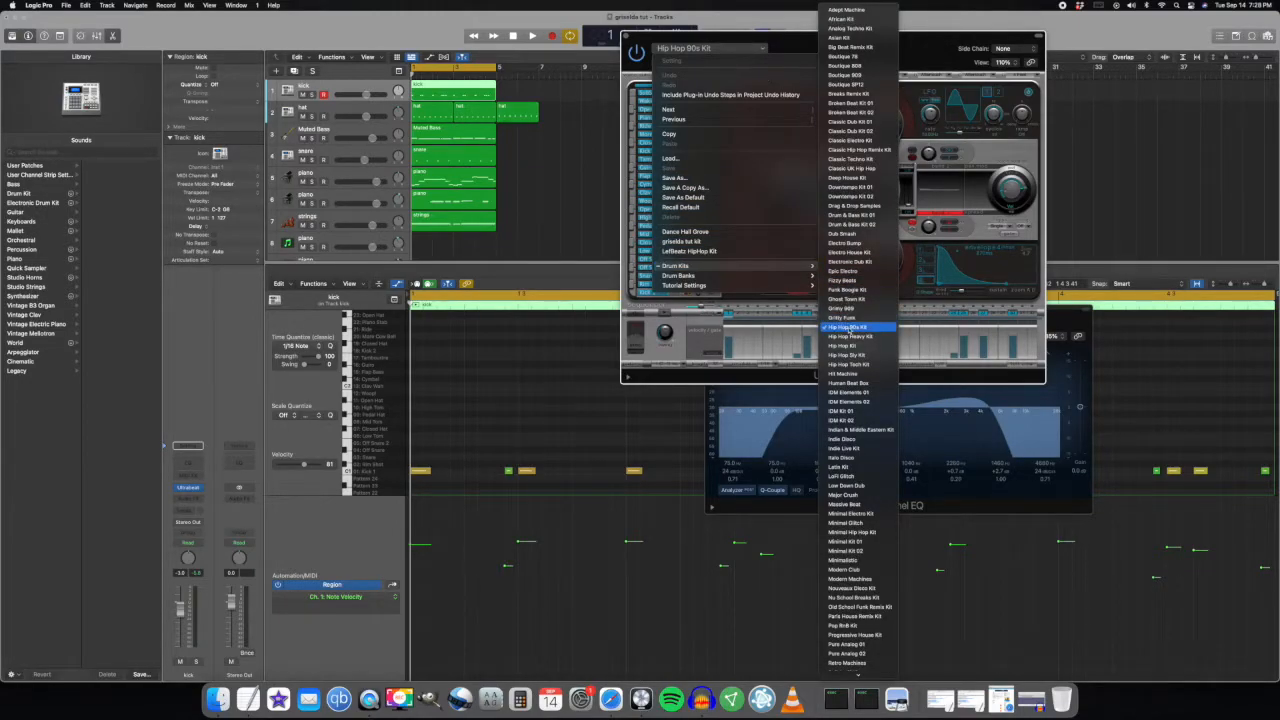
{"action": "left_click", "coordinate": [845, 328]}
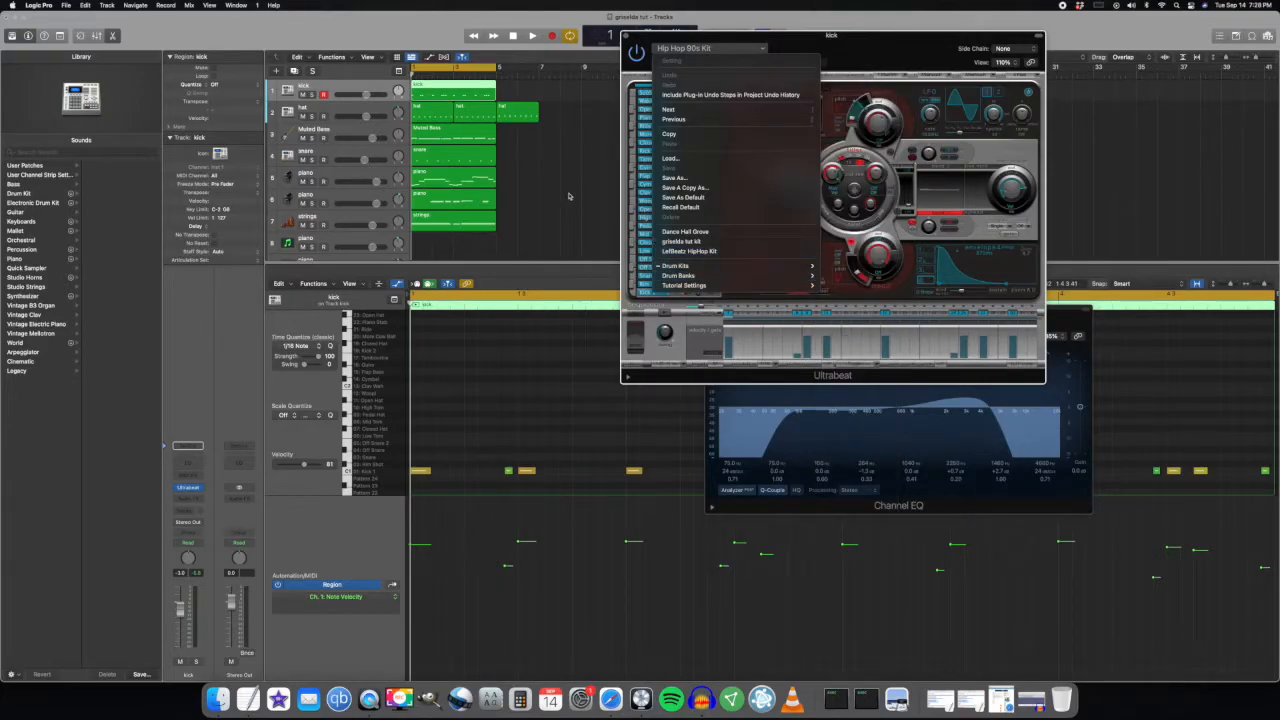
{"action": "left_click", "coordinate": [626, 37]}
Solo the kick track and listen to its pattern, closing the Channel EQ window that covers the editor
{"action": "left_click_drag", "start_coordinate": [840, 308], "coordinate": [871, 270]}
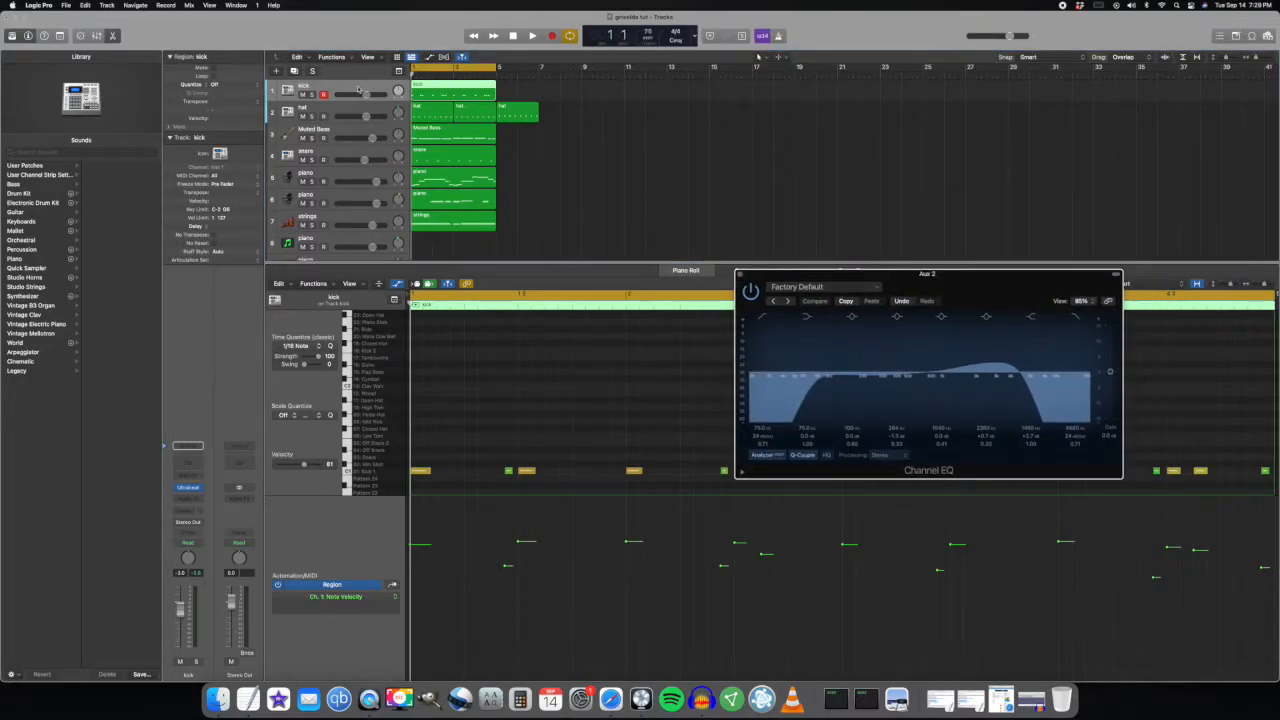
{"action": "left_click", "coordinate": [312, 94]}
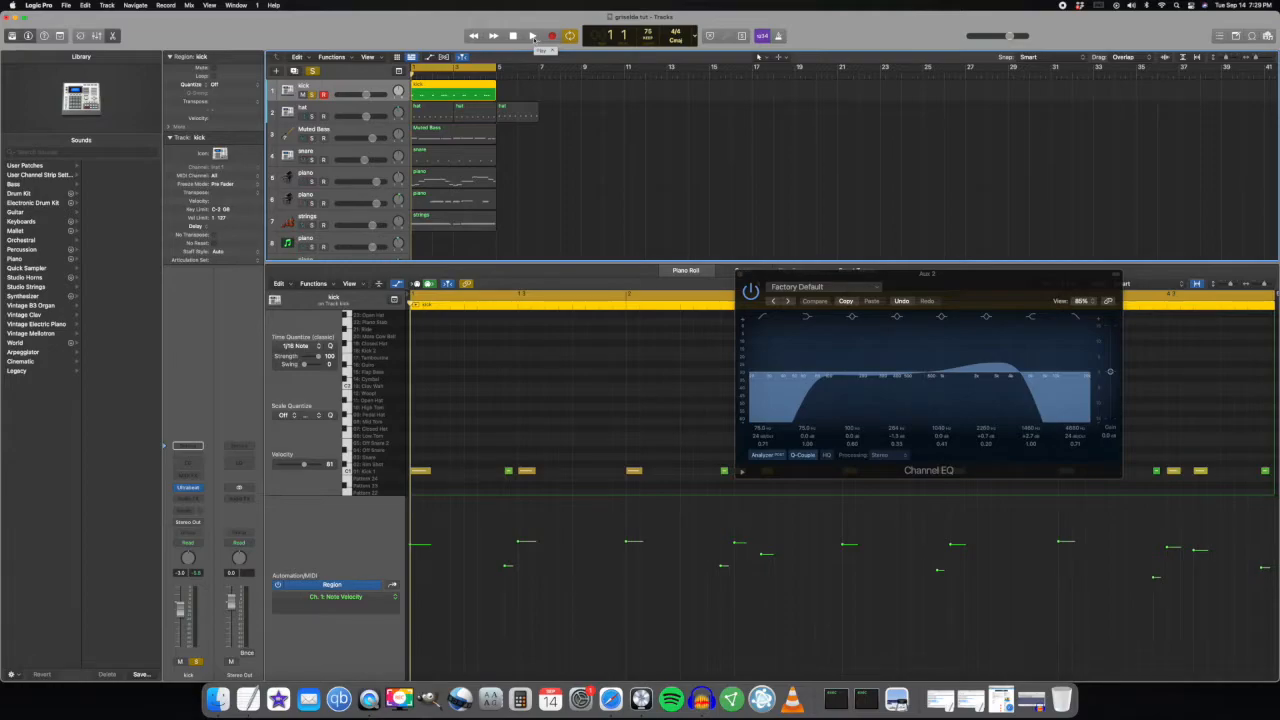
{"action": "left_click", "coordinate": [533, 37]}
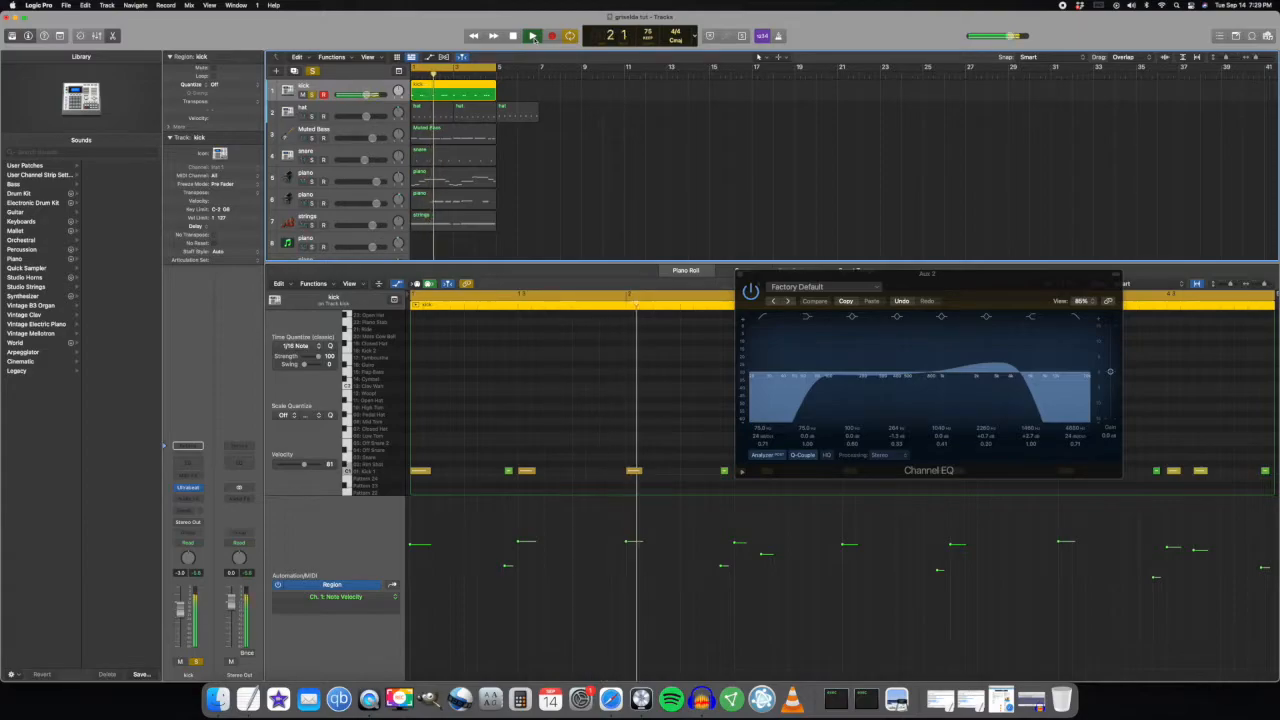
{"action": "left_click_drag", "start_coordinate": [797, 301], "coordinate": [825, 113]}
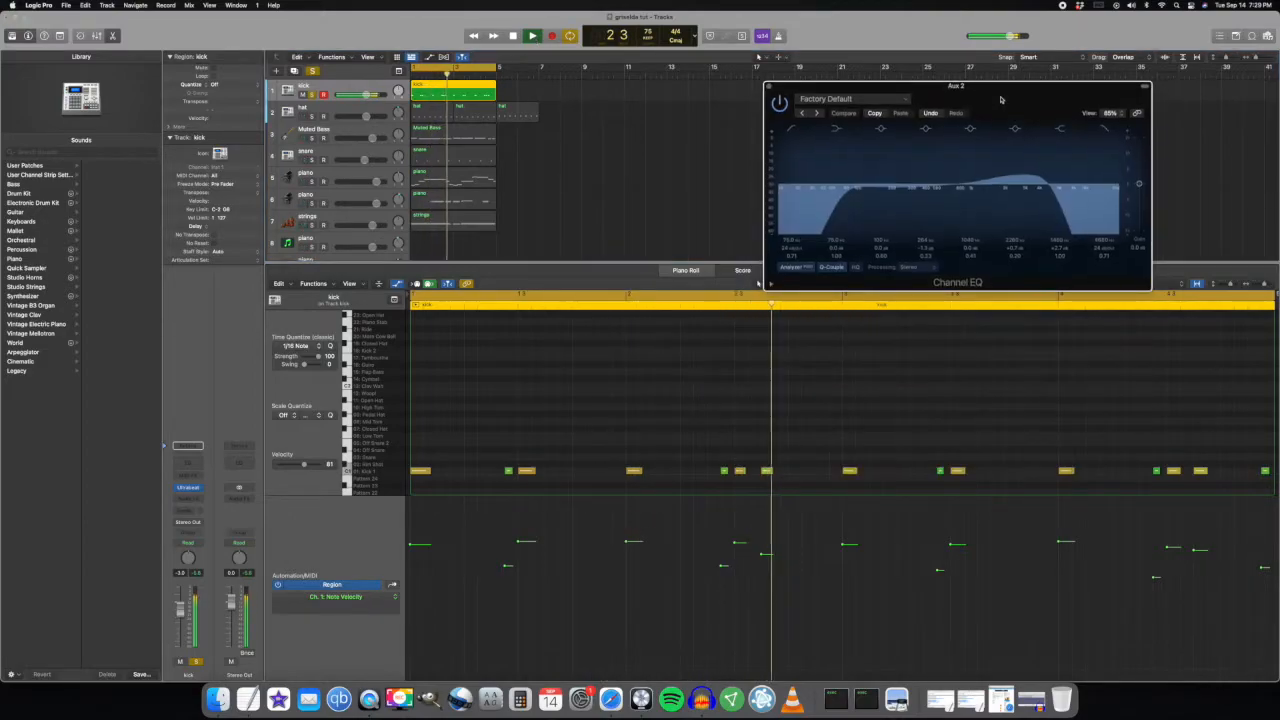
{"action": "left_click", "coordinate": [769, 89]}
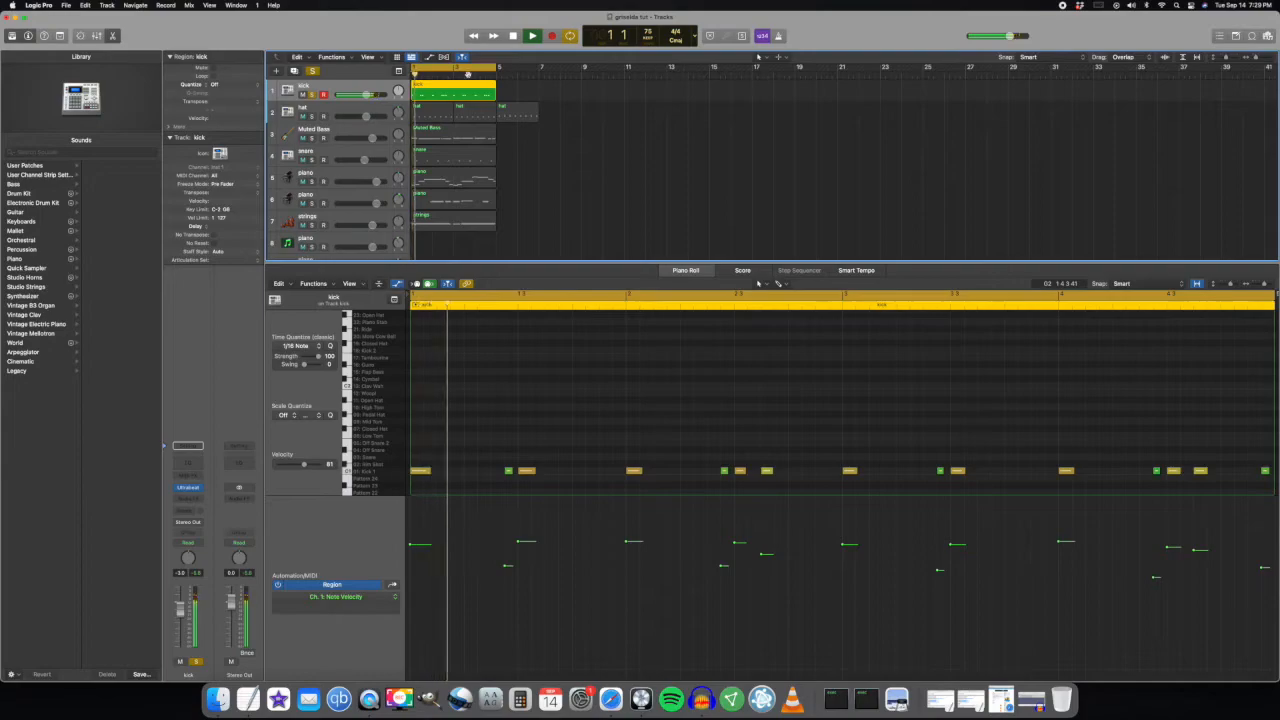
{"action": "key", "text": "space"}
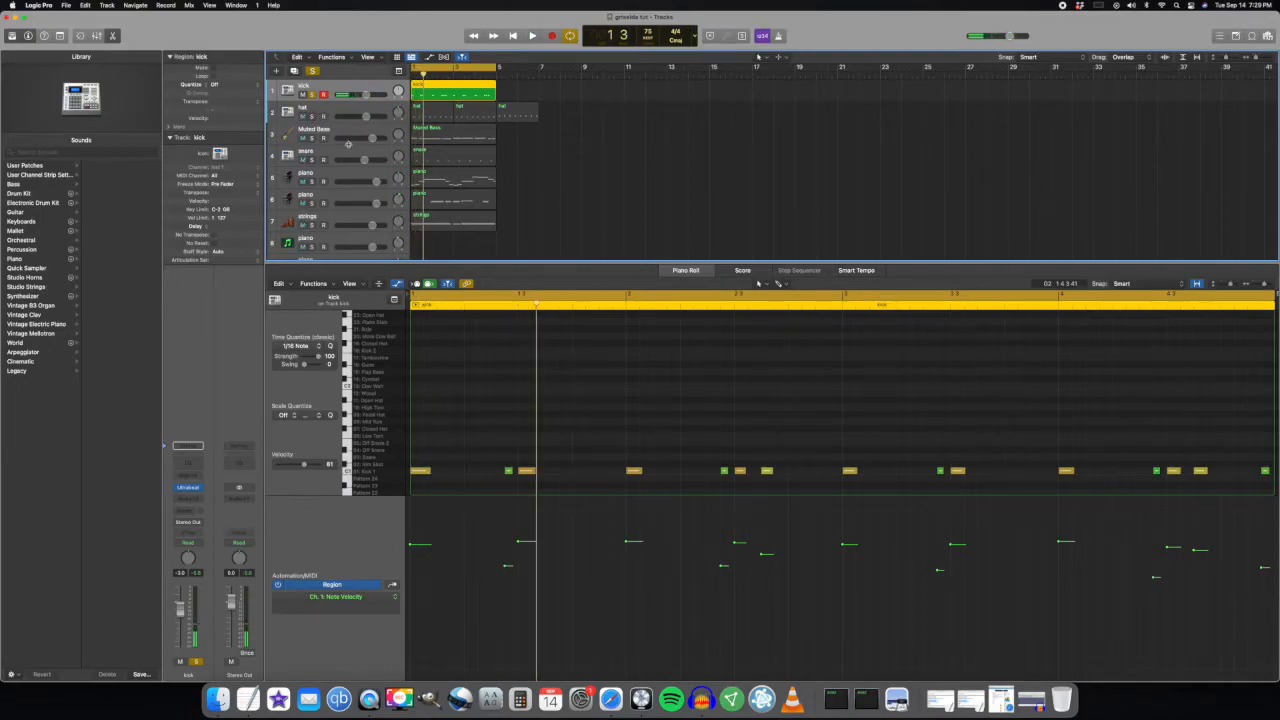
Move the snare track directly below the kick track, and audition its pattern in solo
{"action": "left_click_drag", "start_coordinate": [350, 153], "coordinate": [313, 116]}
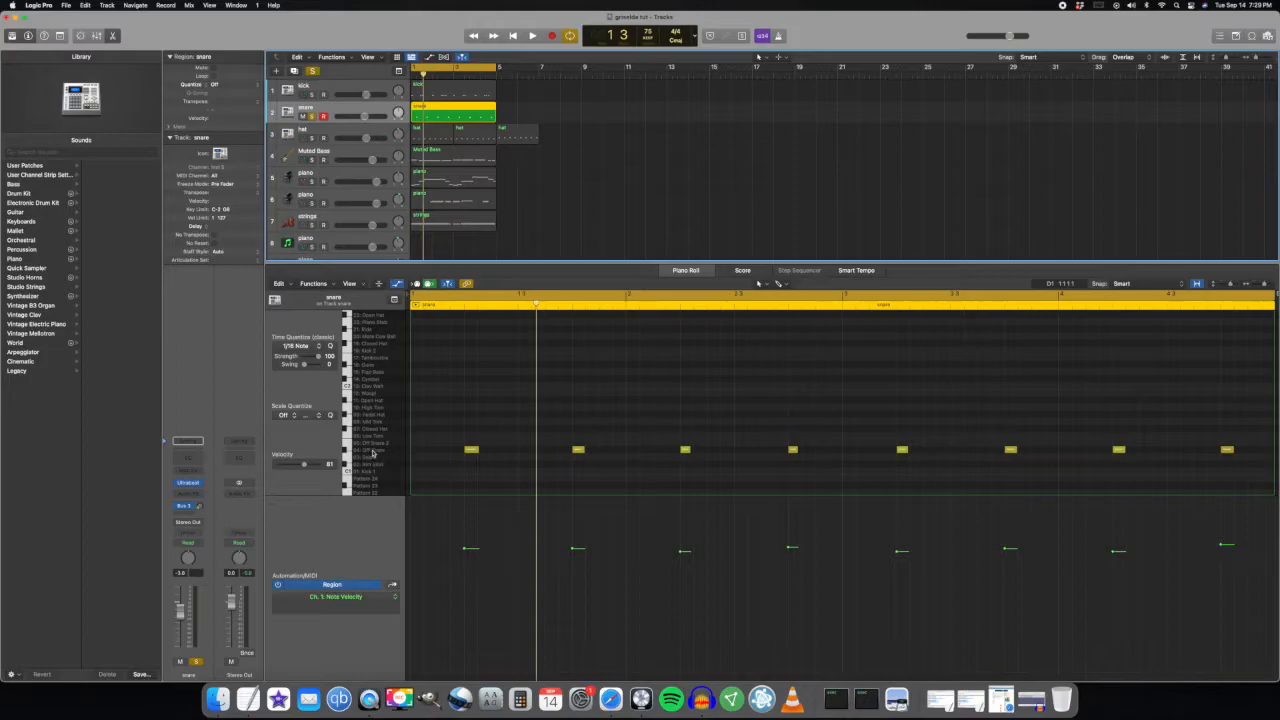
{"action": "key", "text": "space"}
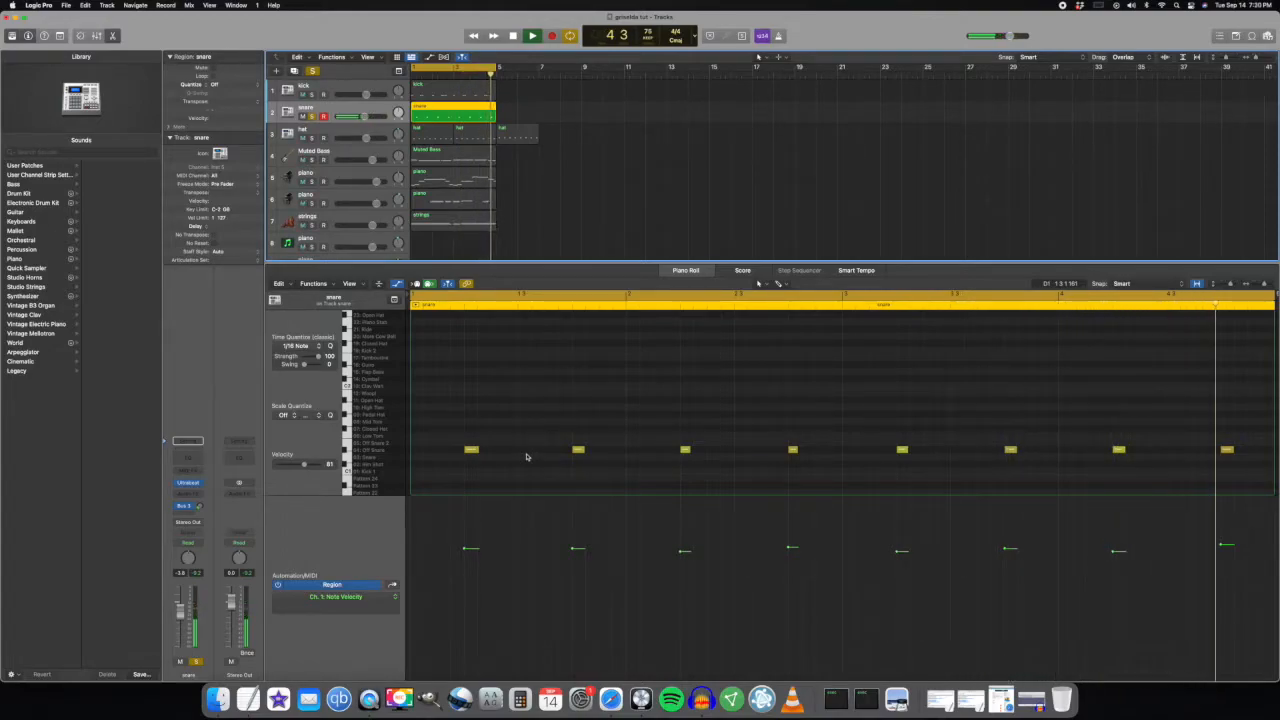
{"action": "key", "text": "space"}
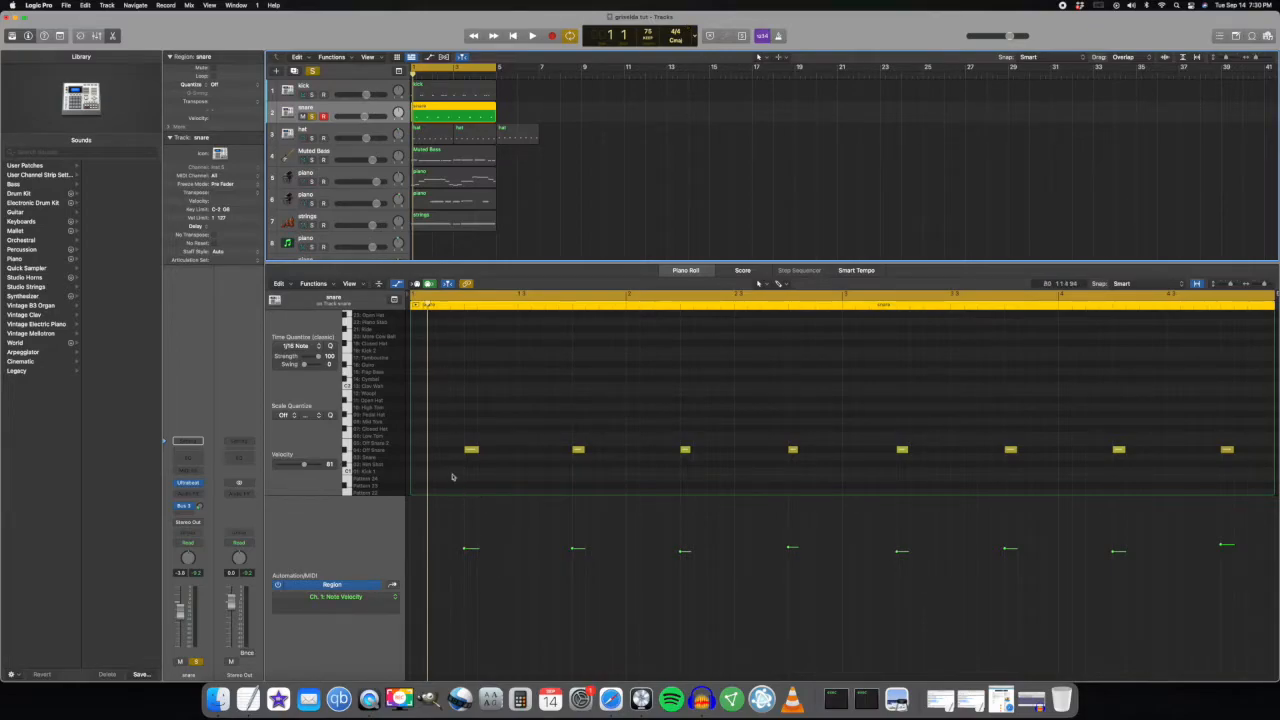
{"action": "left_click_drag", "start_coordinate": [1217, 476], "coordinate": [790, 488]}
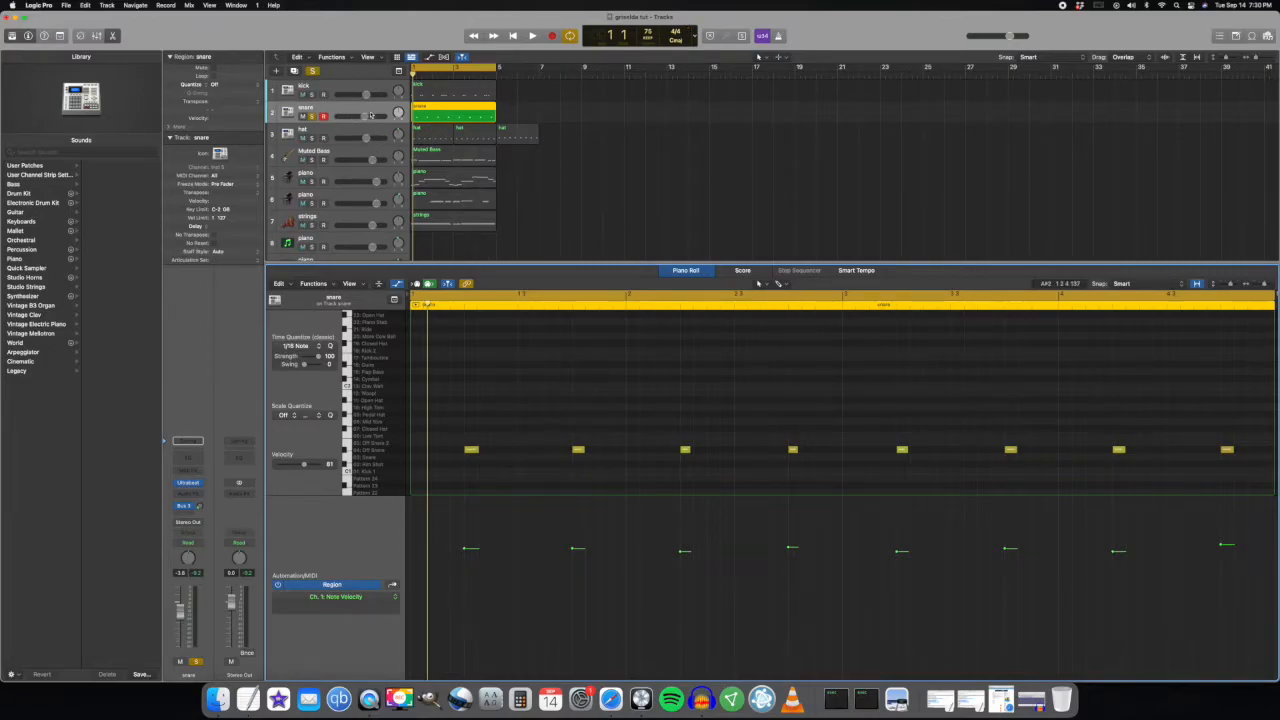
{"action": "left_click", "coordinate": [312, 117]}
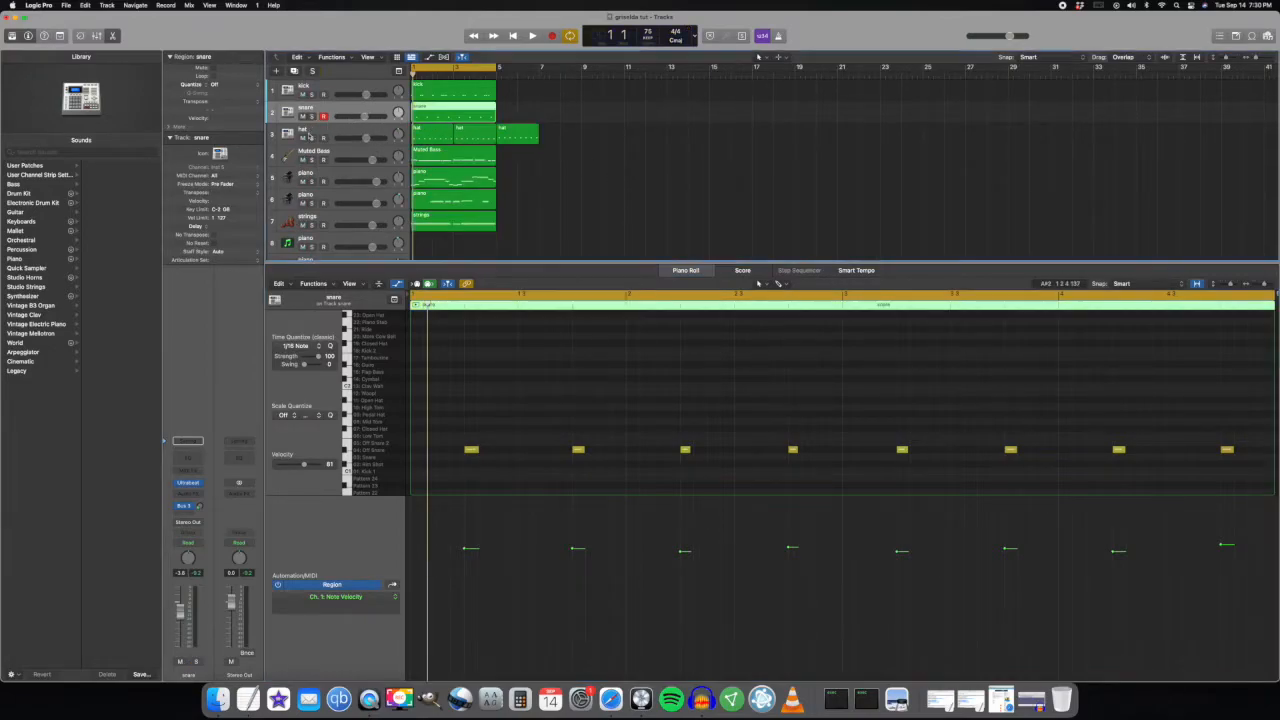
Audition the hat track in solo with its first region shown in the Piano Roll
{"action": "left_click", "coordinate": [312, 138]}
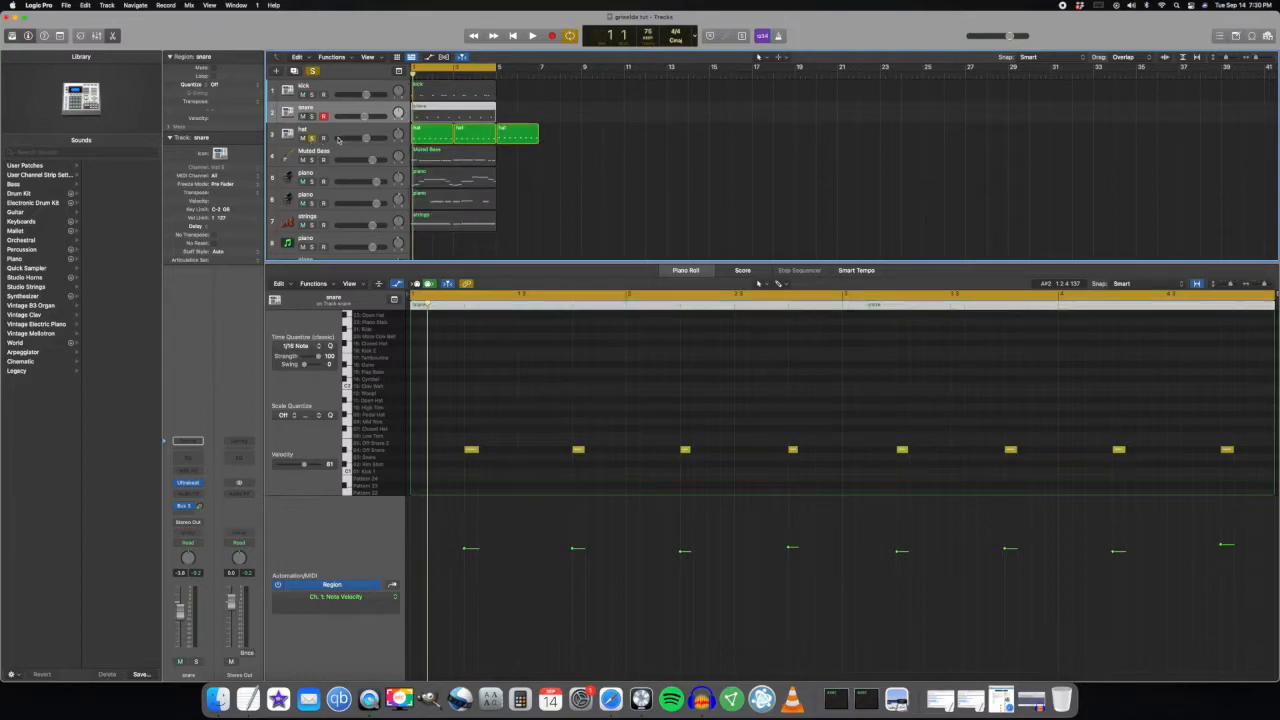
{"action": "left_click", "coordinate": [440, 139]}
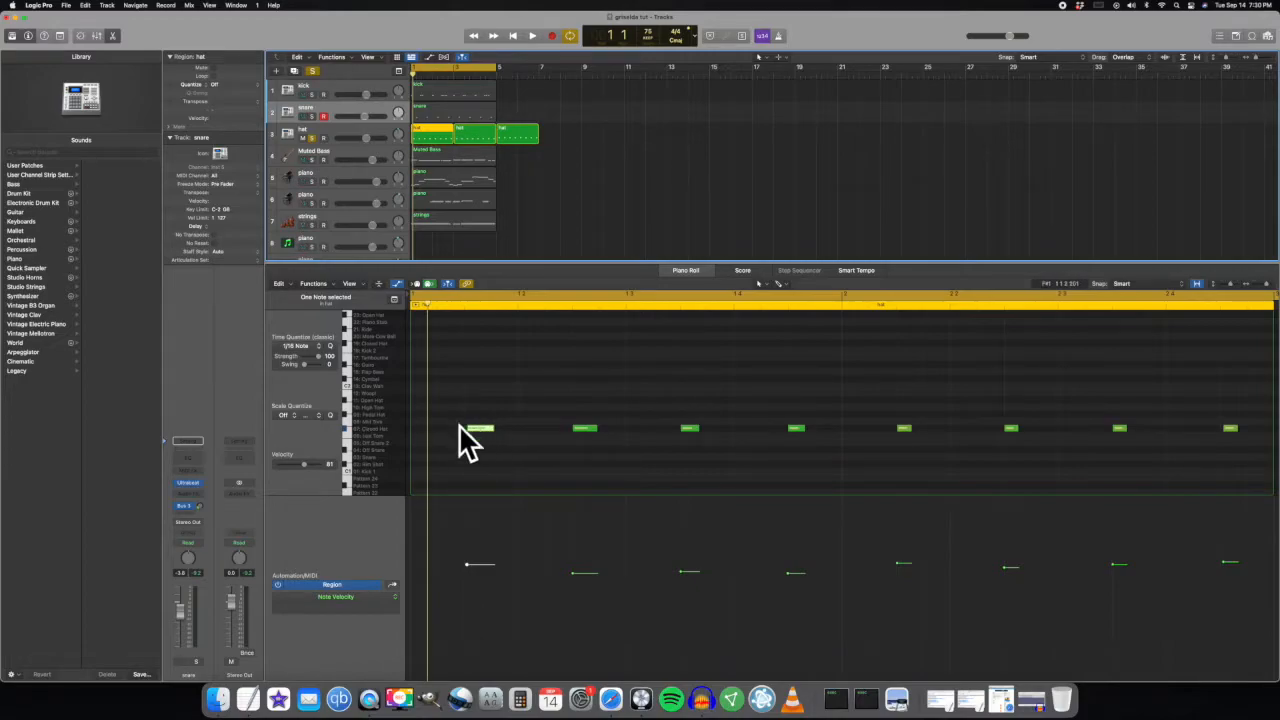
{"action": "key", "text": "space"}
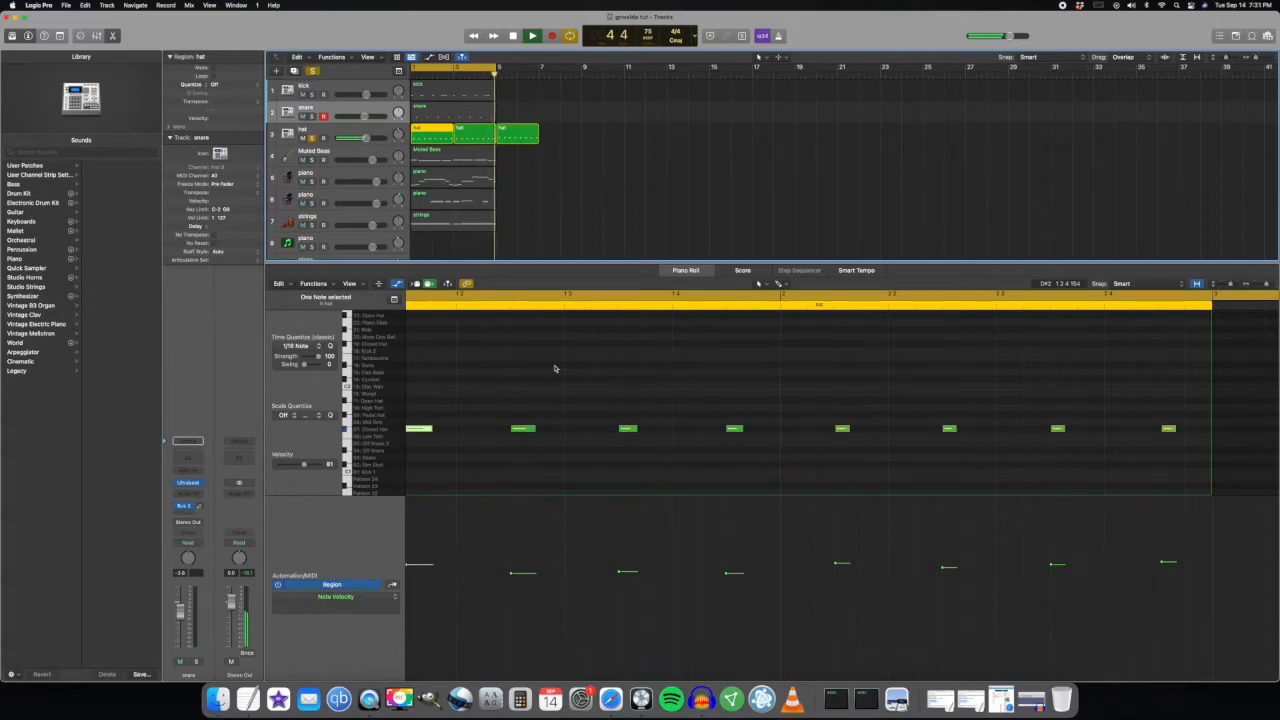
{"action": "key", "text": "space"}
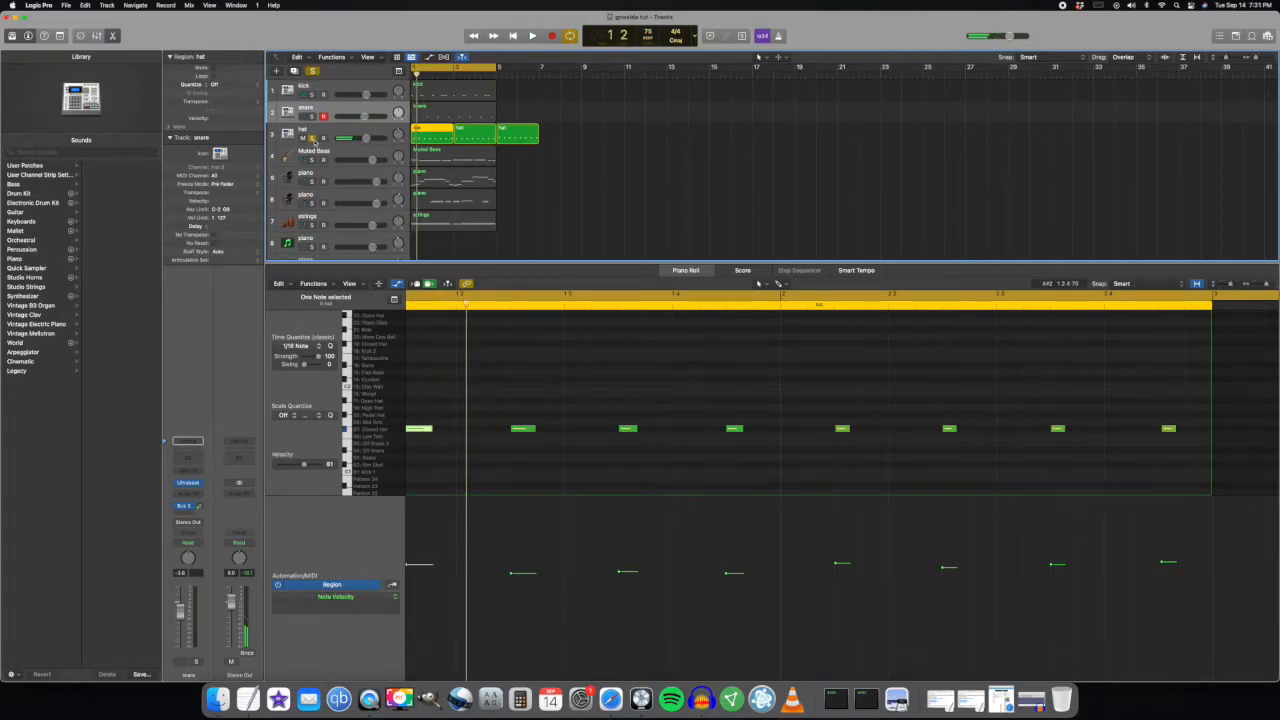
{"action": "left_click", "coordinate": [312, 138]}
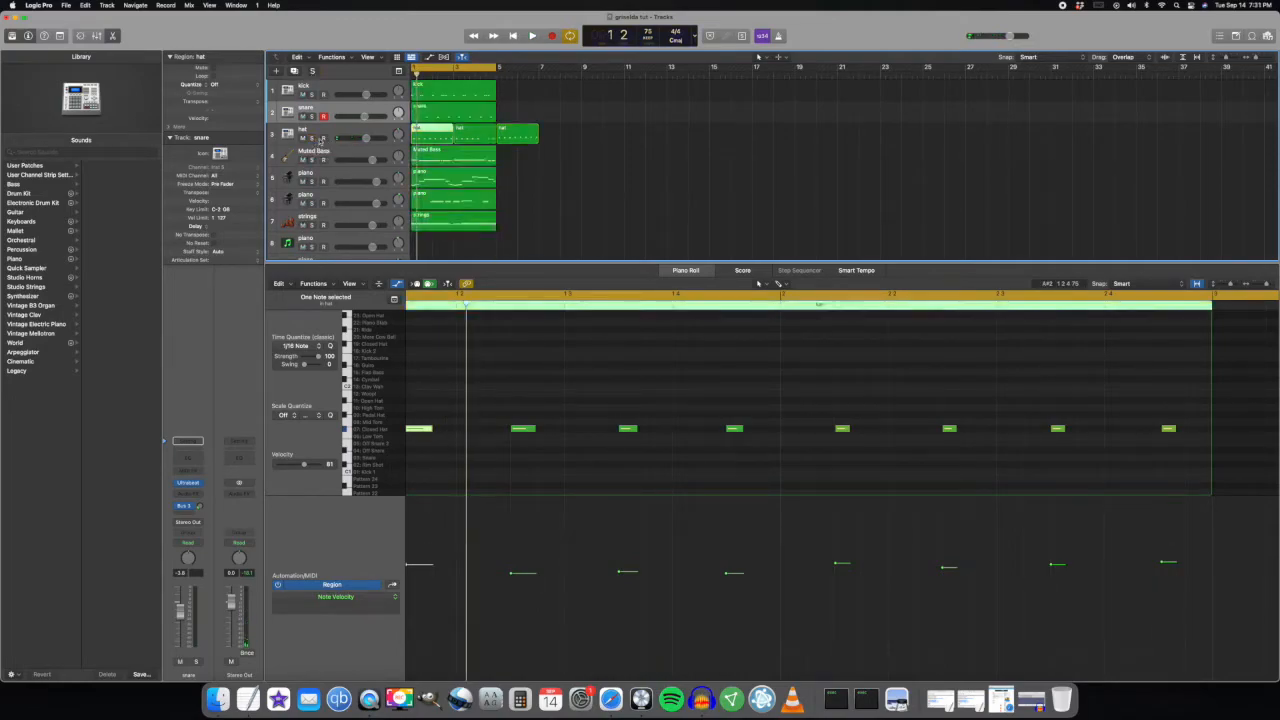
Solo the kick, snare and hat tracks together, play back the drum pattern, and clear all solos
{"action": "left_click", "coordinate": [311, 94]}
{"action": "left_click", "coordinate": [312, 116]}
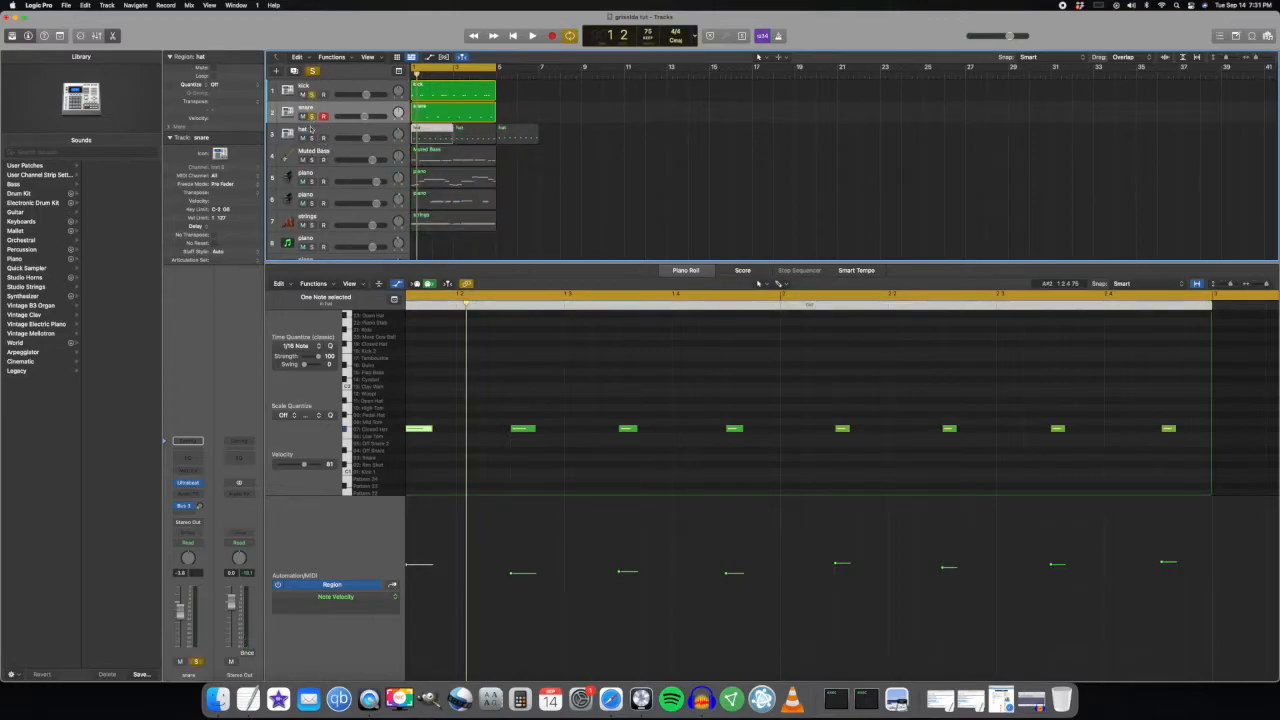
{"action": "left_click", "coordinate": [312, 138]}
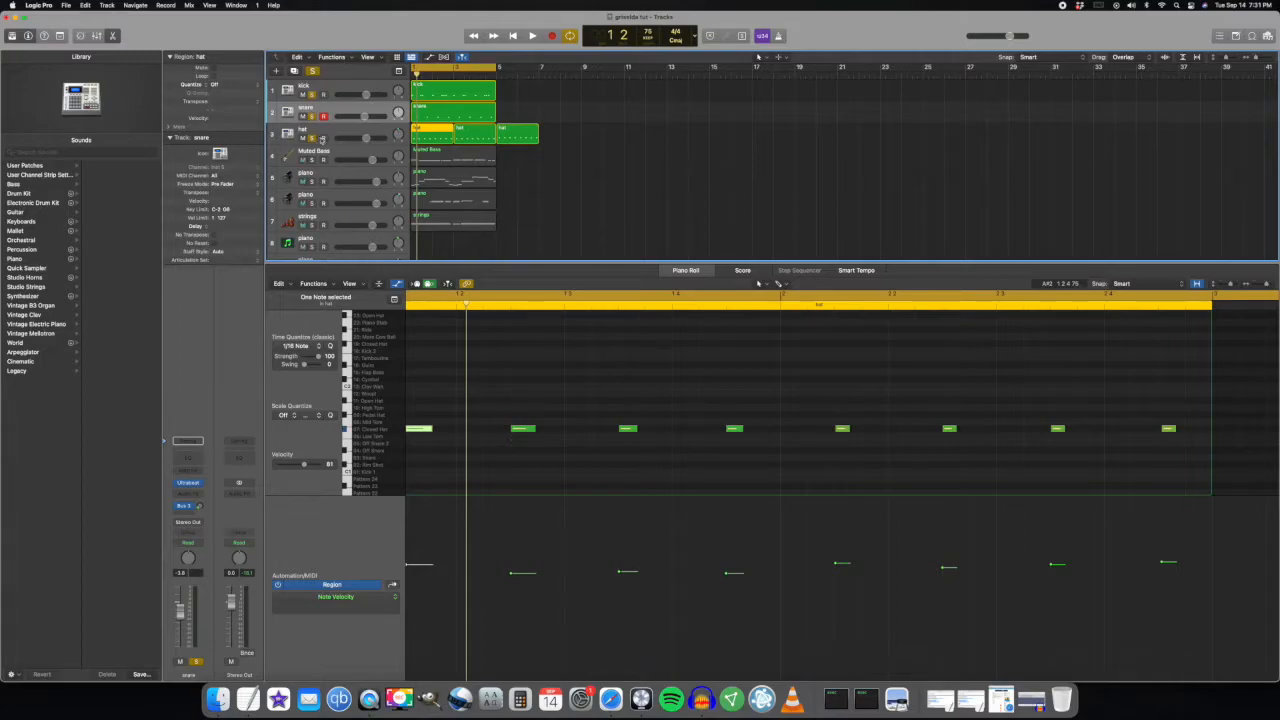
{"action": "key", "text": "space"}
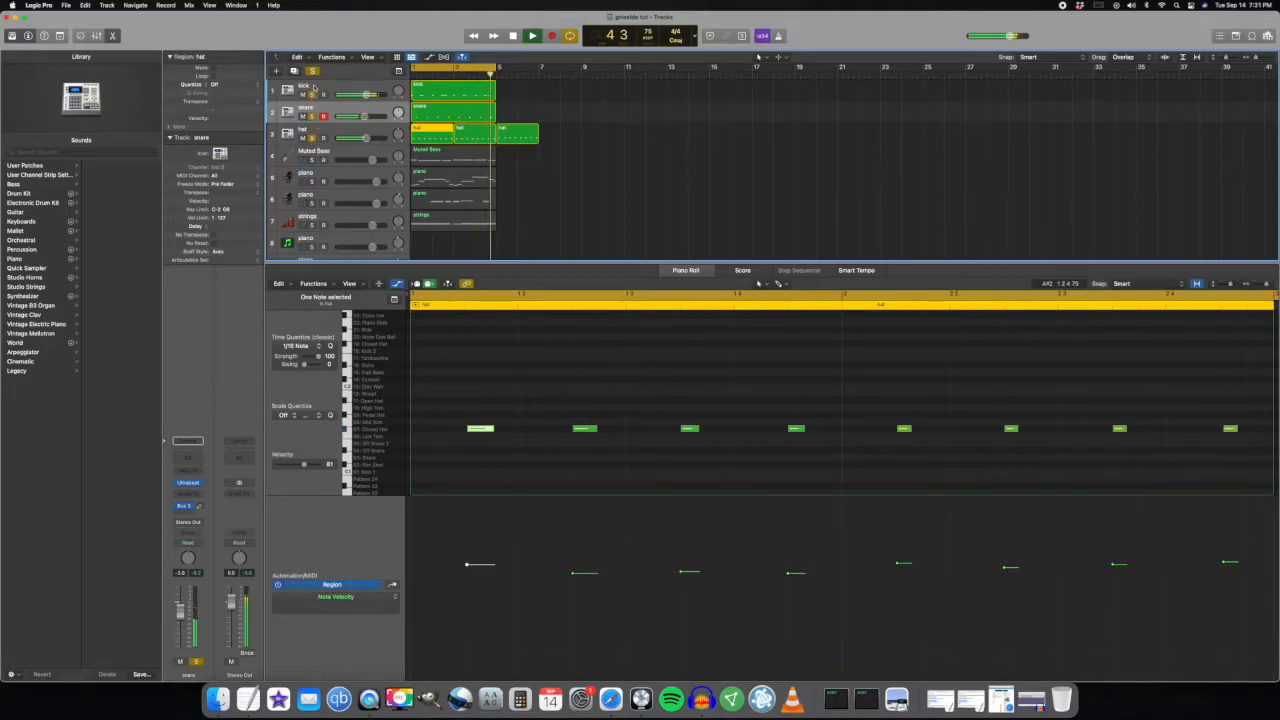
{"action": "key", "text": "space"}
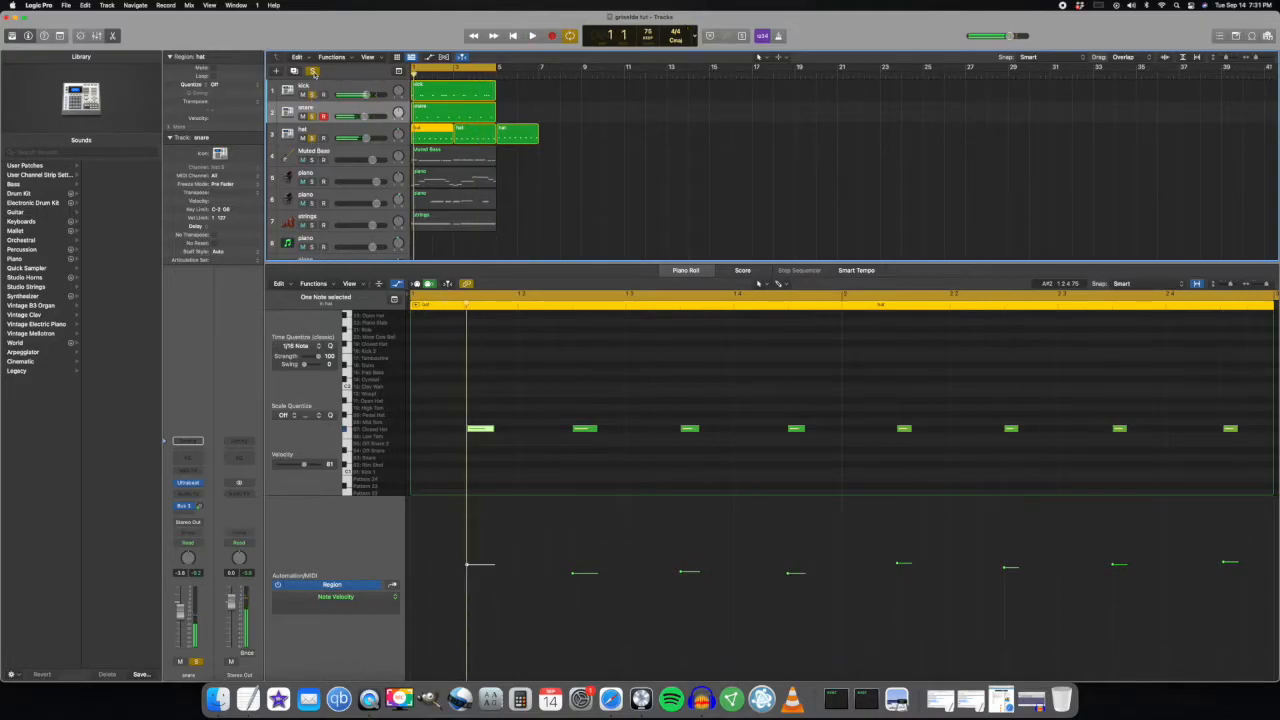
{"action": "left_click", "coordinate": [313, 71]}
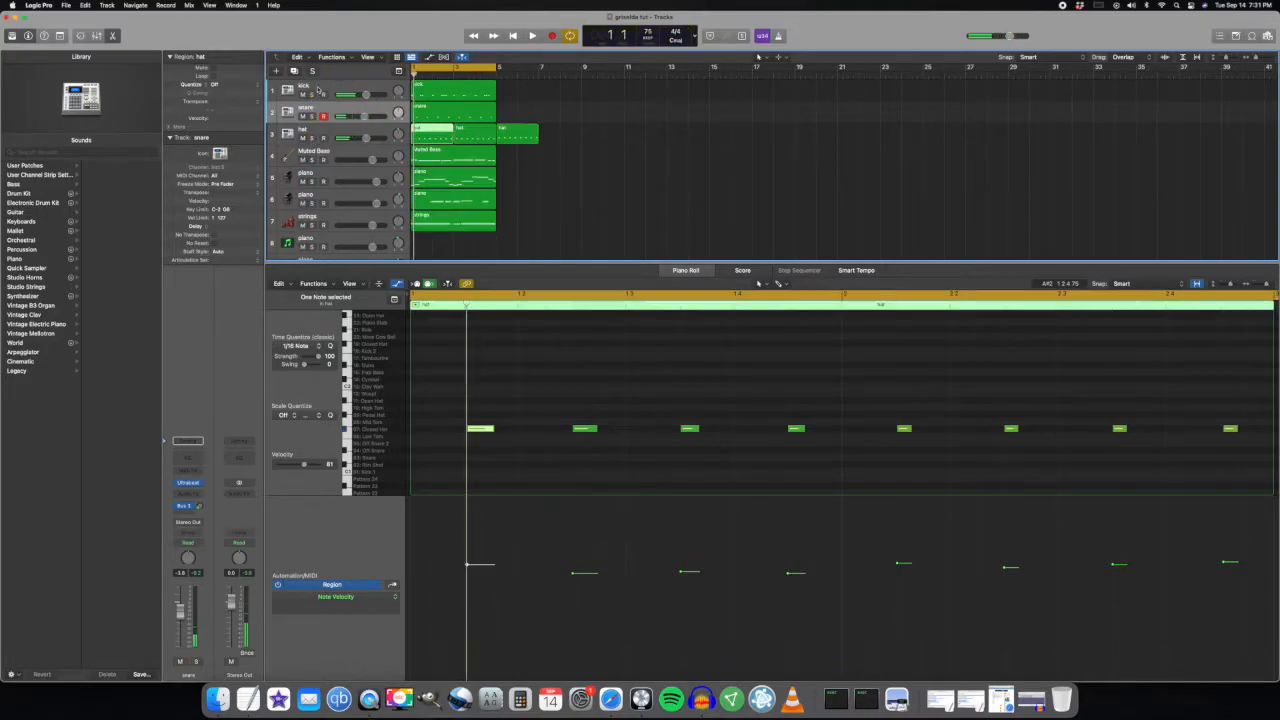
Solo and select the Muted Bass track, and show its region's notes in the Piano Roll
{"action": "left_click", "coordinate": [312, 160]}
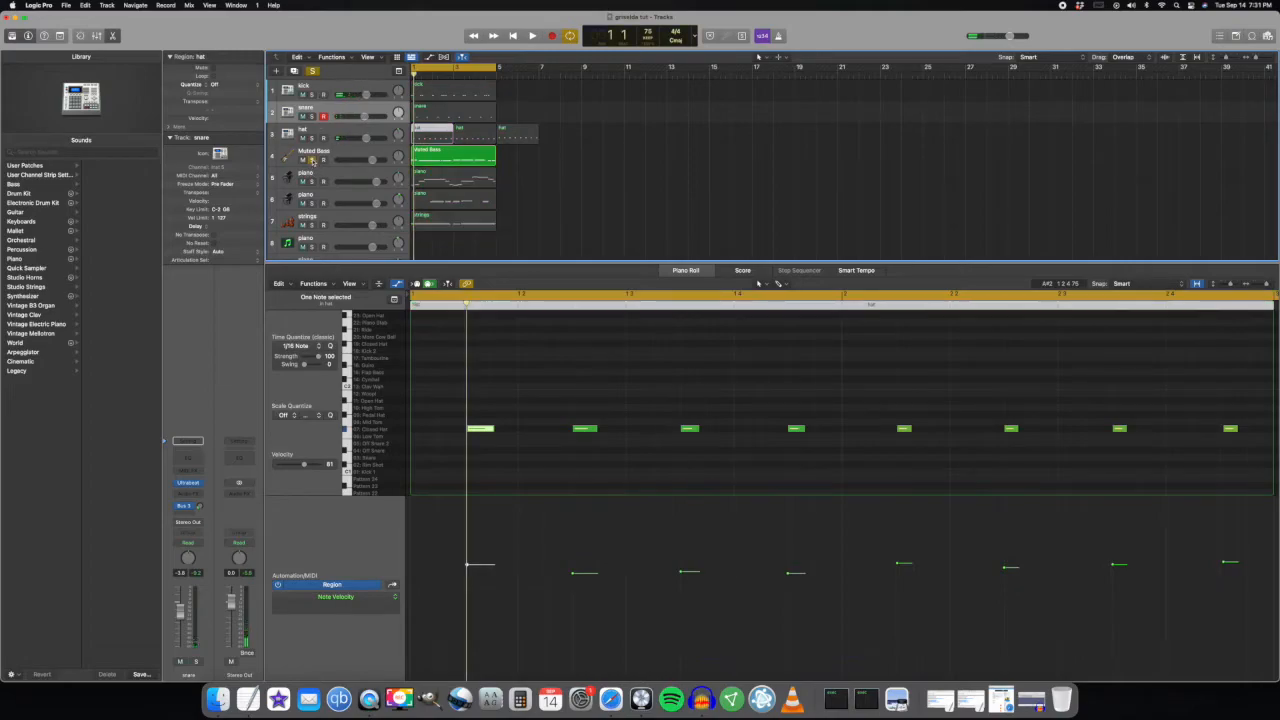
{"action": "left_click", "coordinate": [436, 160]}
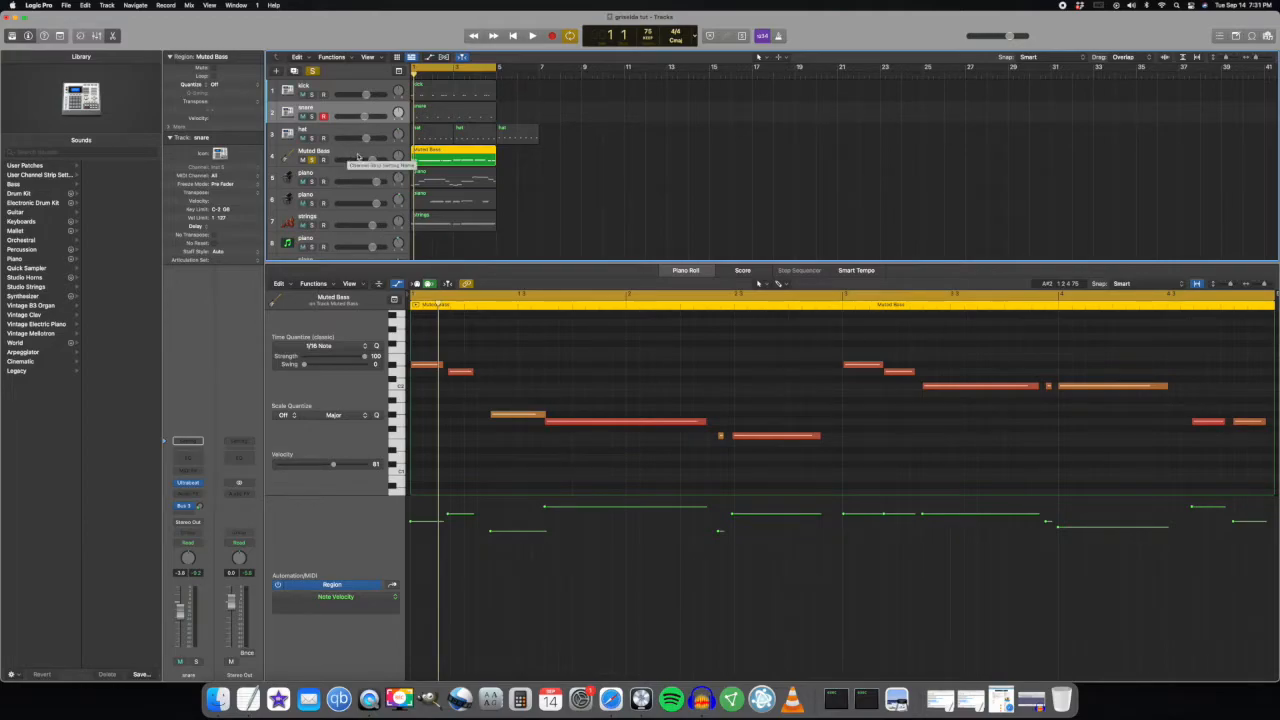
{"action": "left_click", "coordinate": [358, 156]}
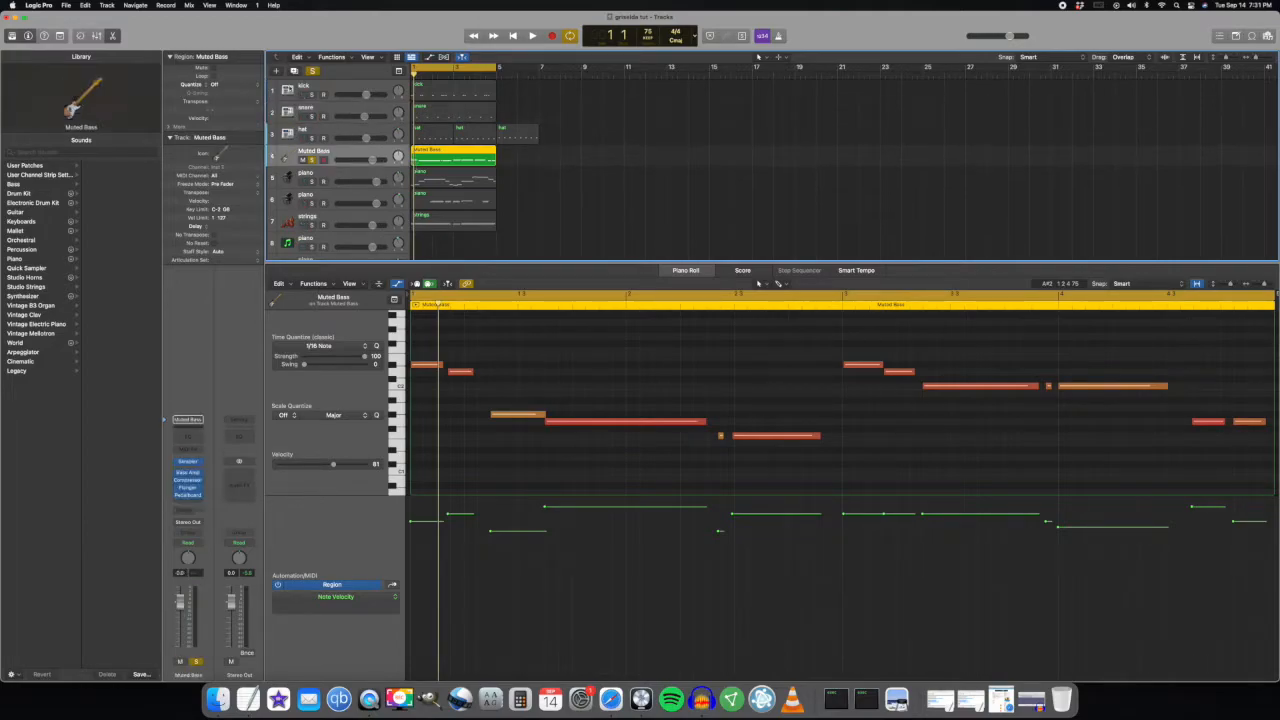
Create one new software instrument track with an empty channel strip and Output 1 + 2
{"action": "left_click", "coordinate": [276, 71]}
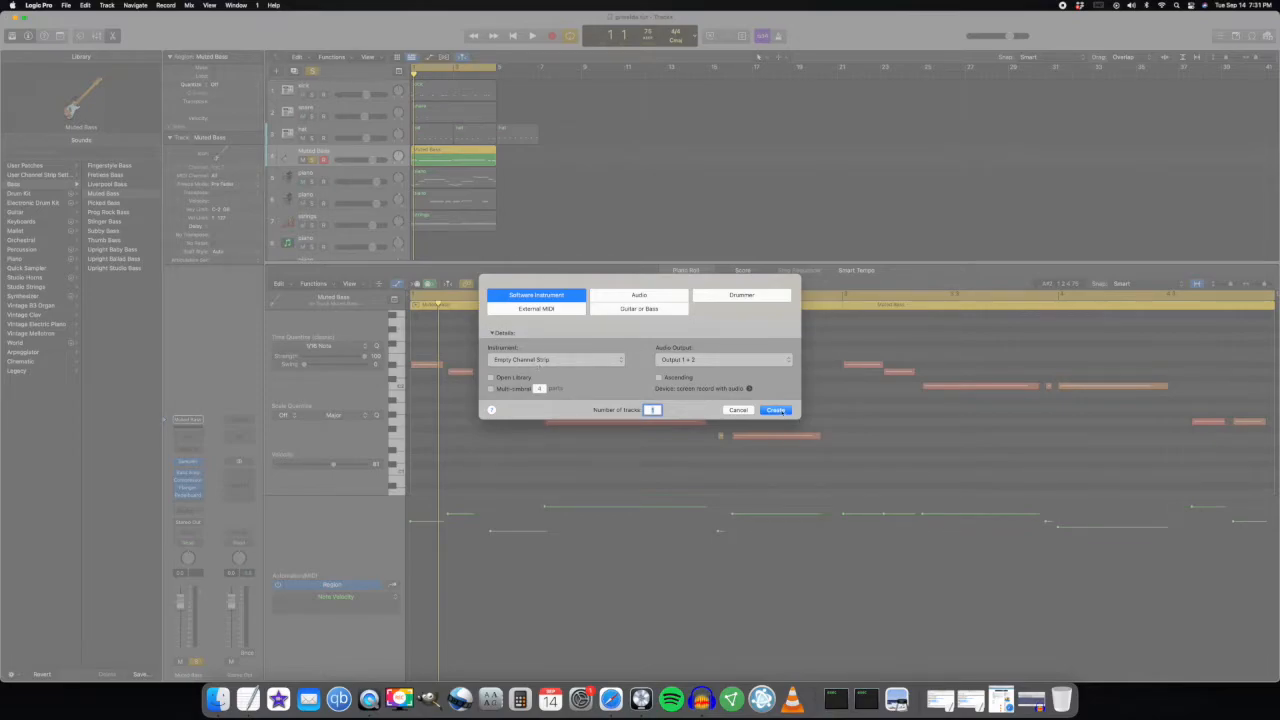
{"action": "left_click", "coordinate": [777, 410]}
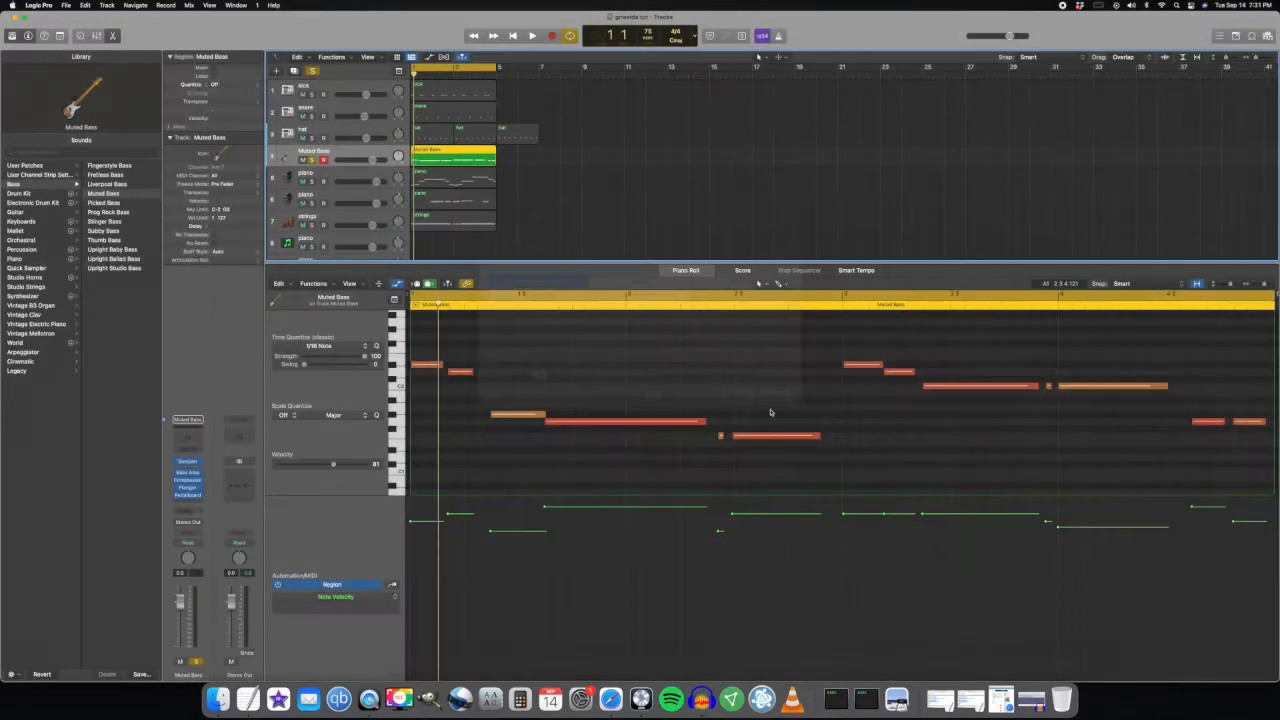
Load the Muted Bass patch from the Bass sounds onto the new track, and remove that track again
{"action": "left_click", "coordinate": [15, 186]}
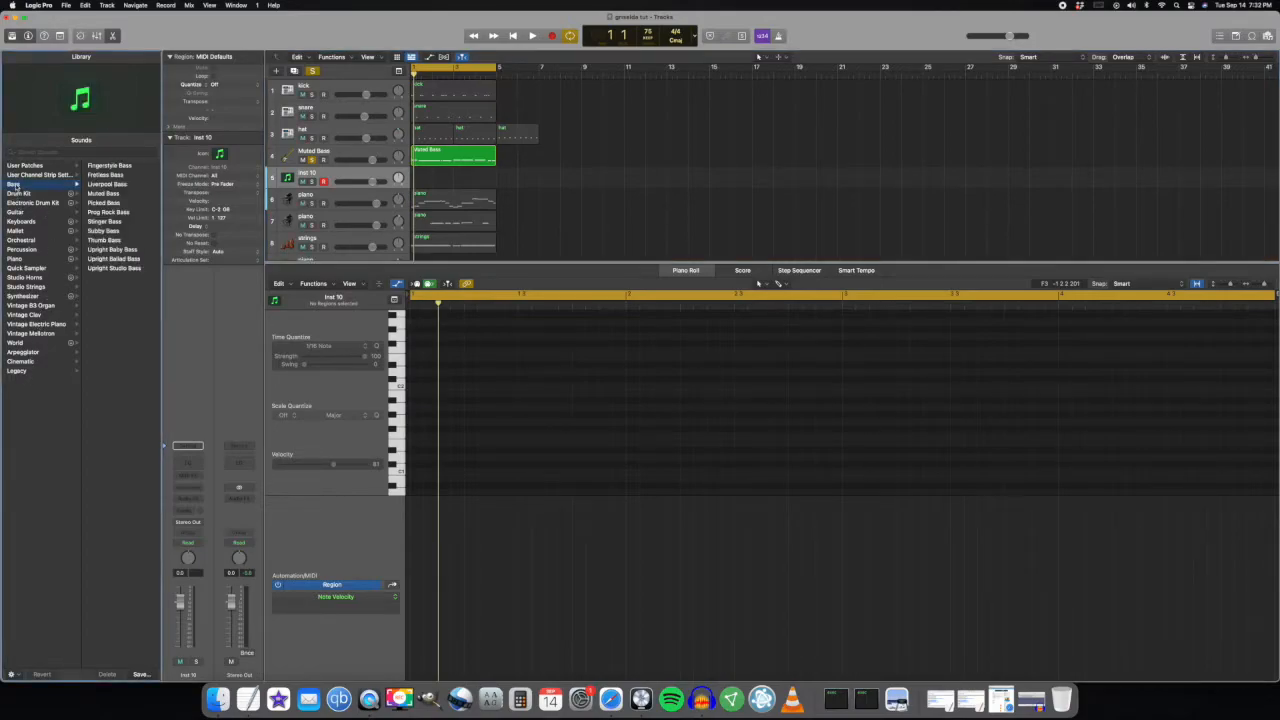
{"action": "left_click", "coordinate": [115, 194]}
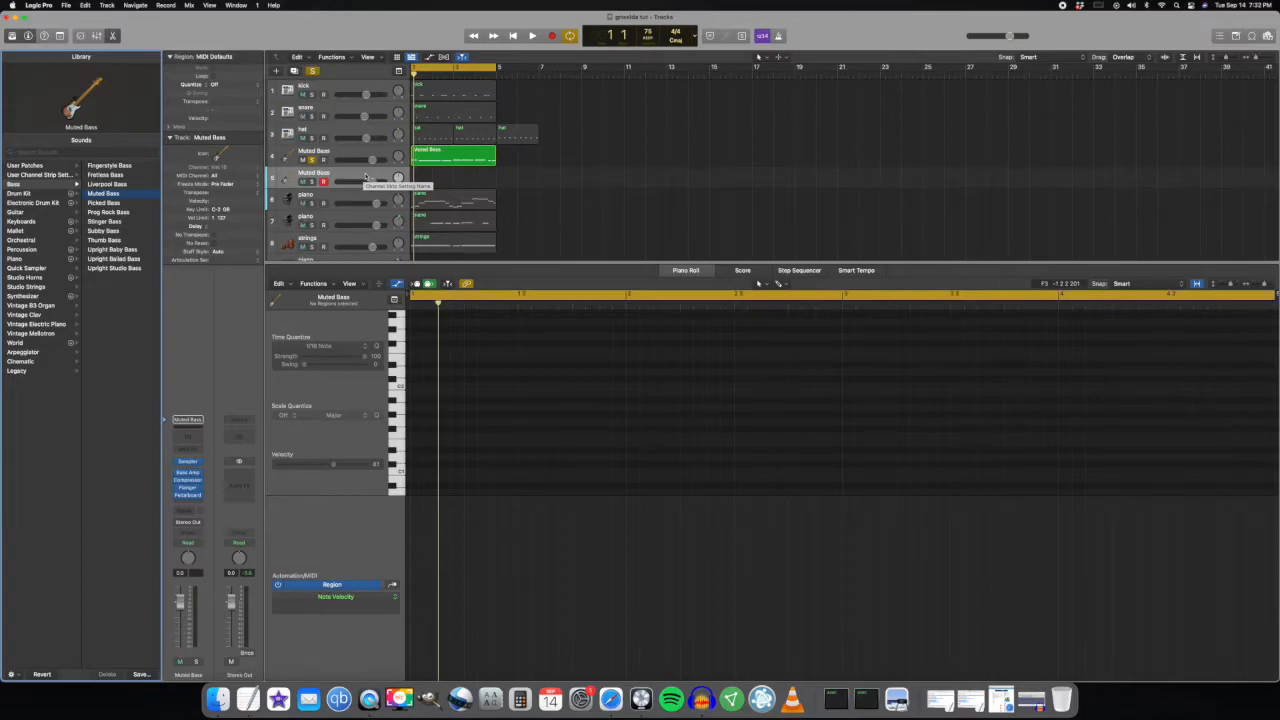
{"action": "left_click", "coordinate": [366, 176]}
{"action": "key", "text": "super+z"}
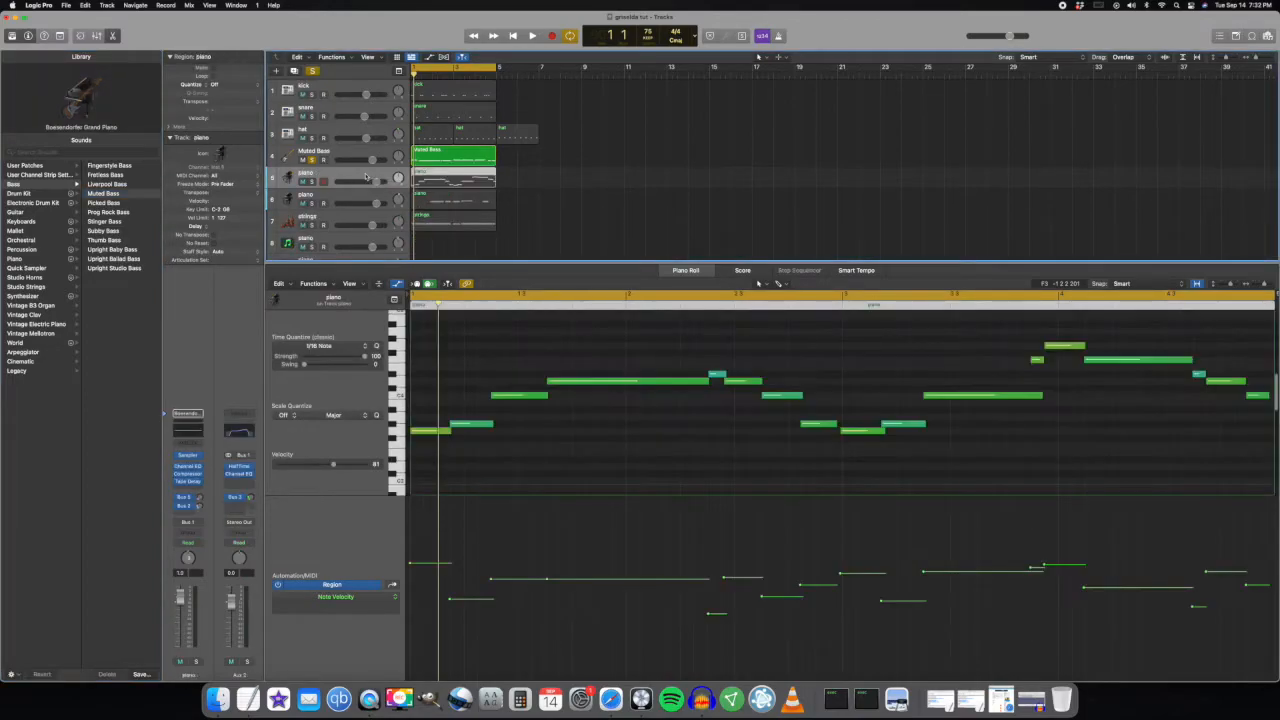
Show the Muted Bass region's notes in the Piano Roll, play it in solo, and clear its solo
{"action": "left_click", "coordinate": [447, 160]}
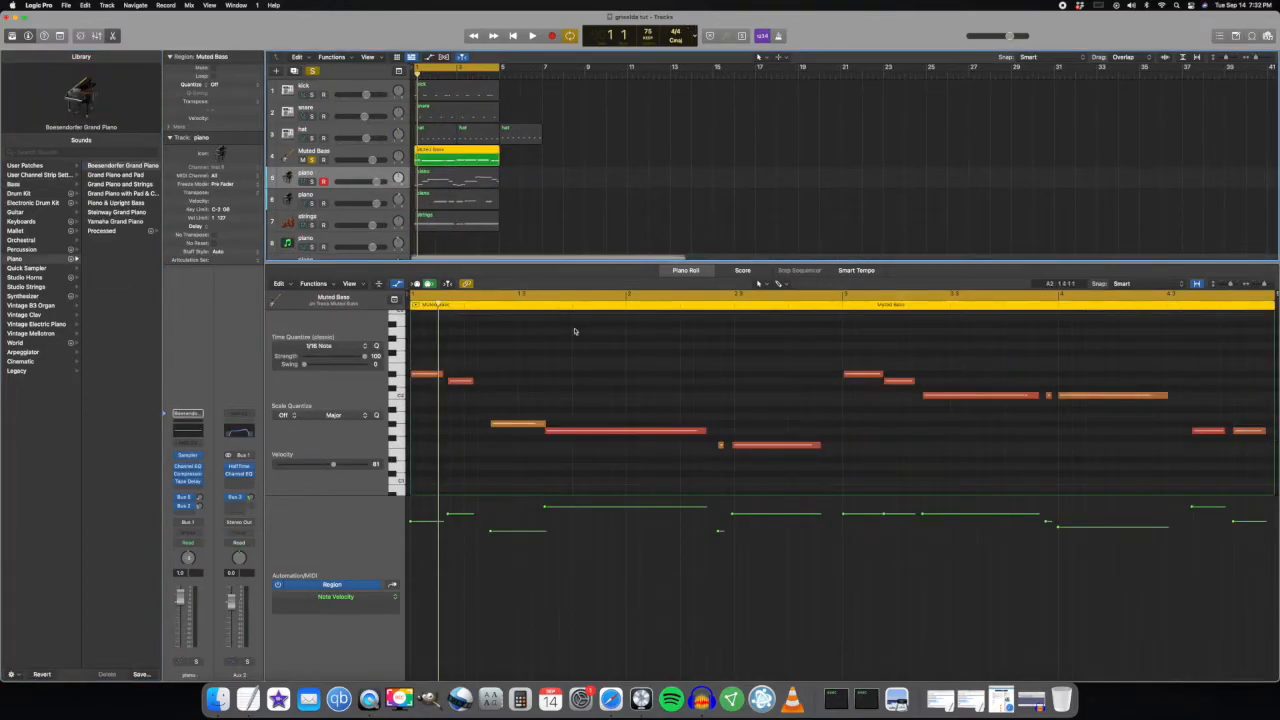
{"action": "key", "text": "space"}
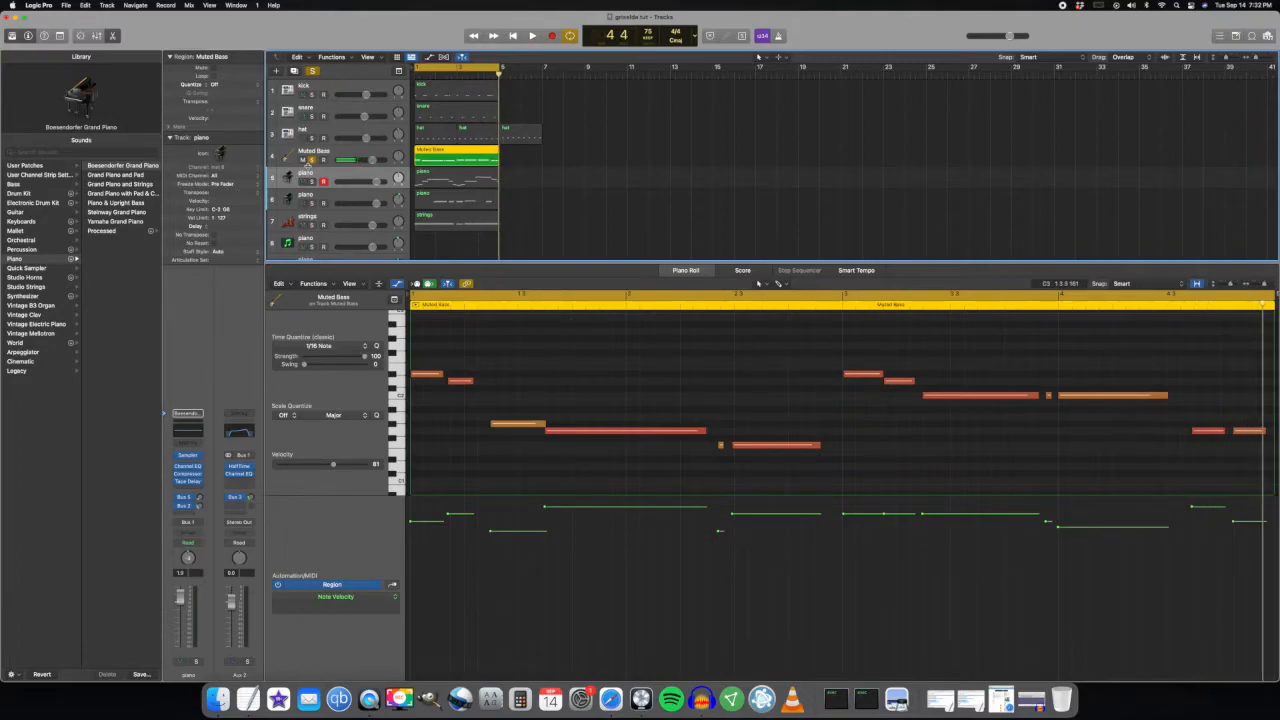
{"action": "left_click", "coordinate": [312, 160]}
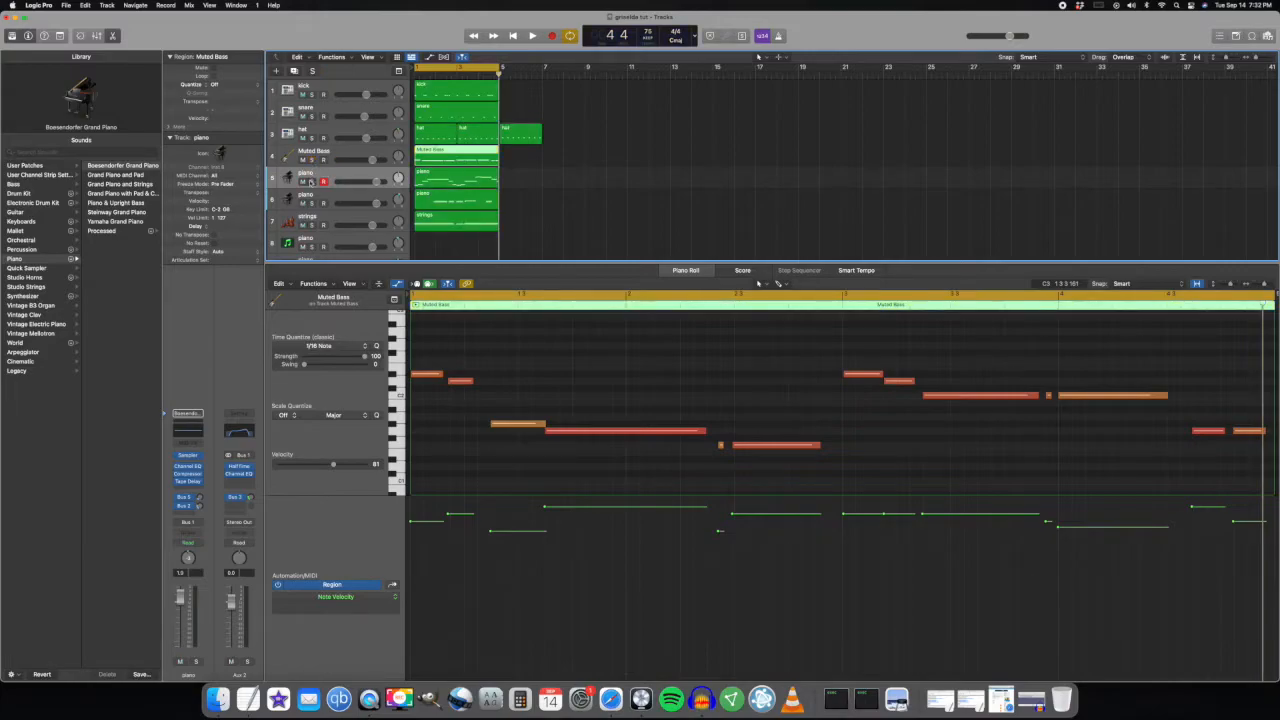
Solo the first piano track, pick its Boesendorfer Grand Piano sound, and show its region in the Piano Roll
{"action": "left_click", "coordinate": [311, 181]}
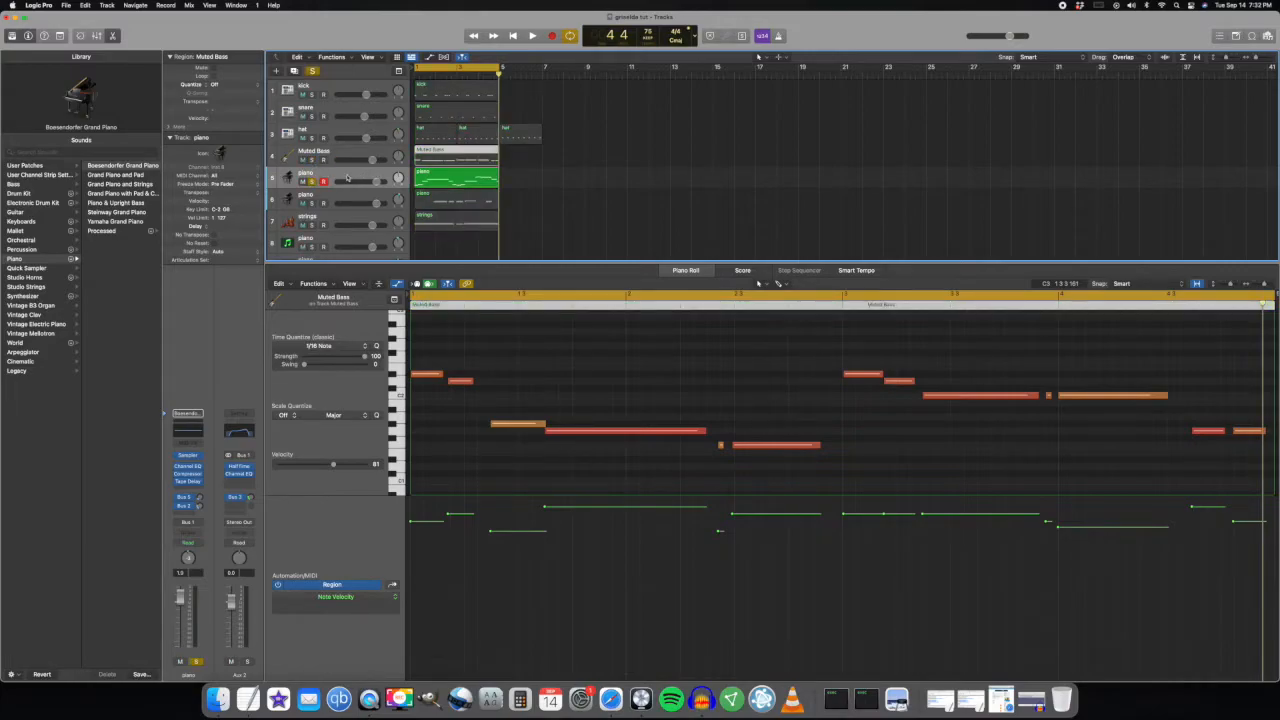
{"action": "left_click", "coordinate": [110, 166]}
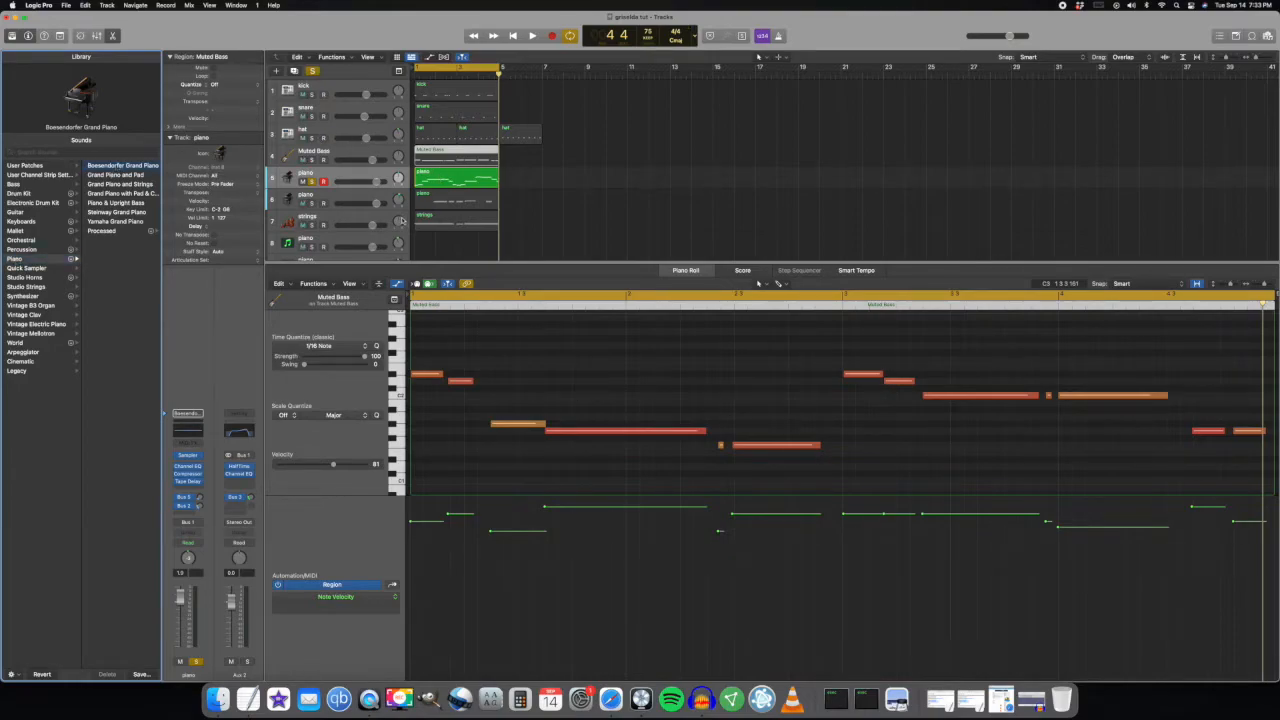
{"action": "left_click", "coordinate": [450, 180]}
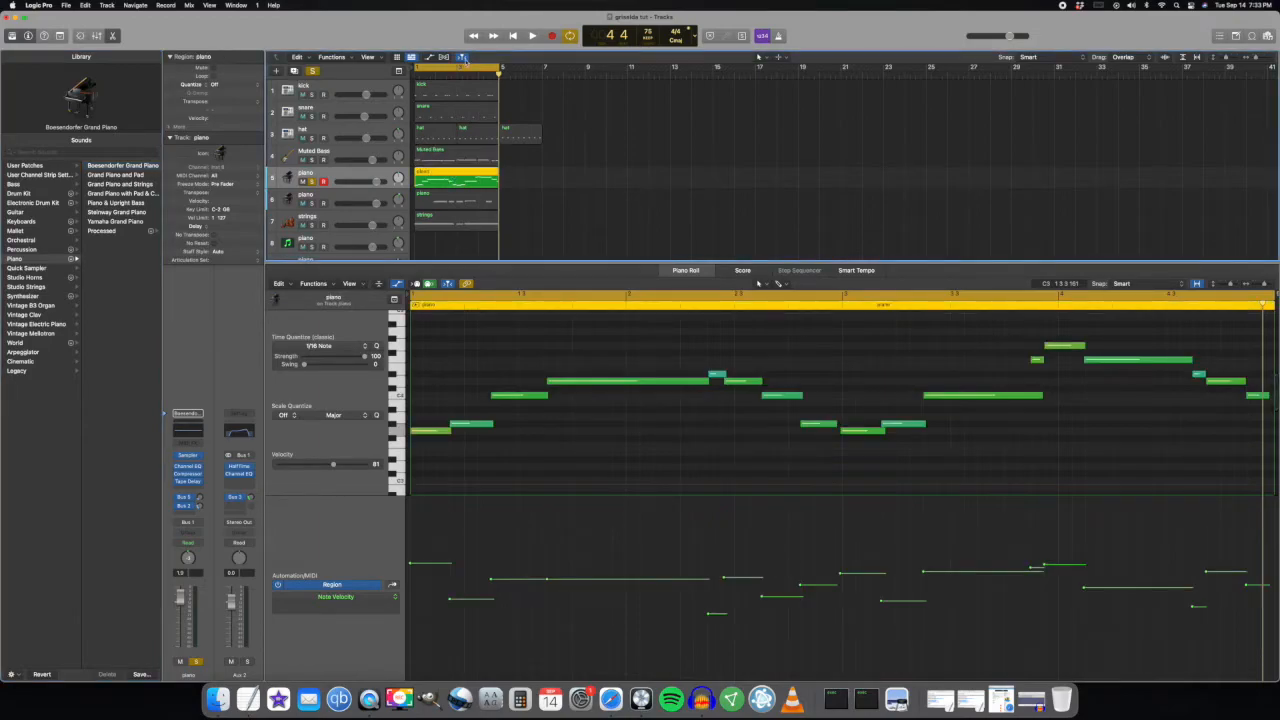
Play the soloed first piano melody from the beginning, stop playback, and clear its solo
{"action": "left_click", "coordinate": [513, 36]}
{"action": "key", "text": "space"}
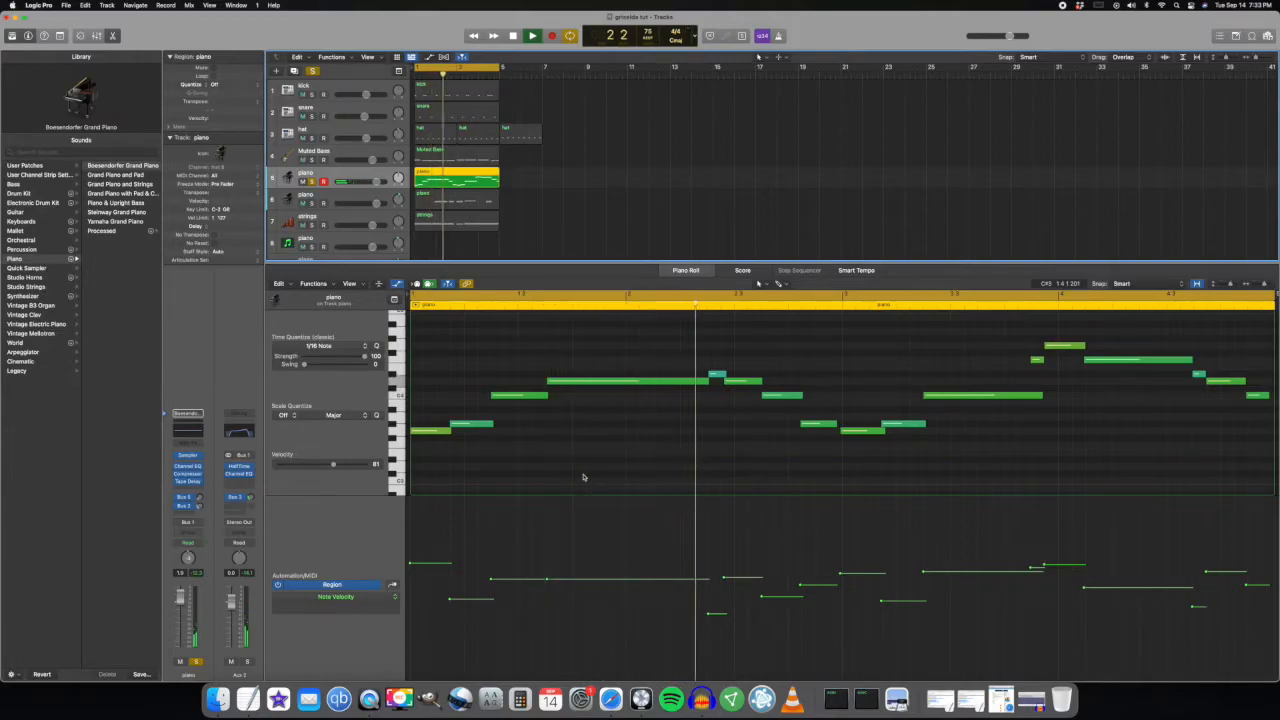
{"action": "key", "text": "space"}
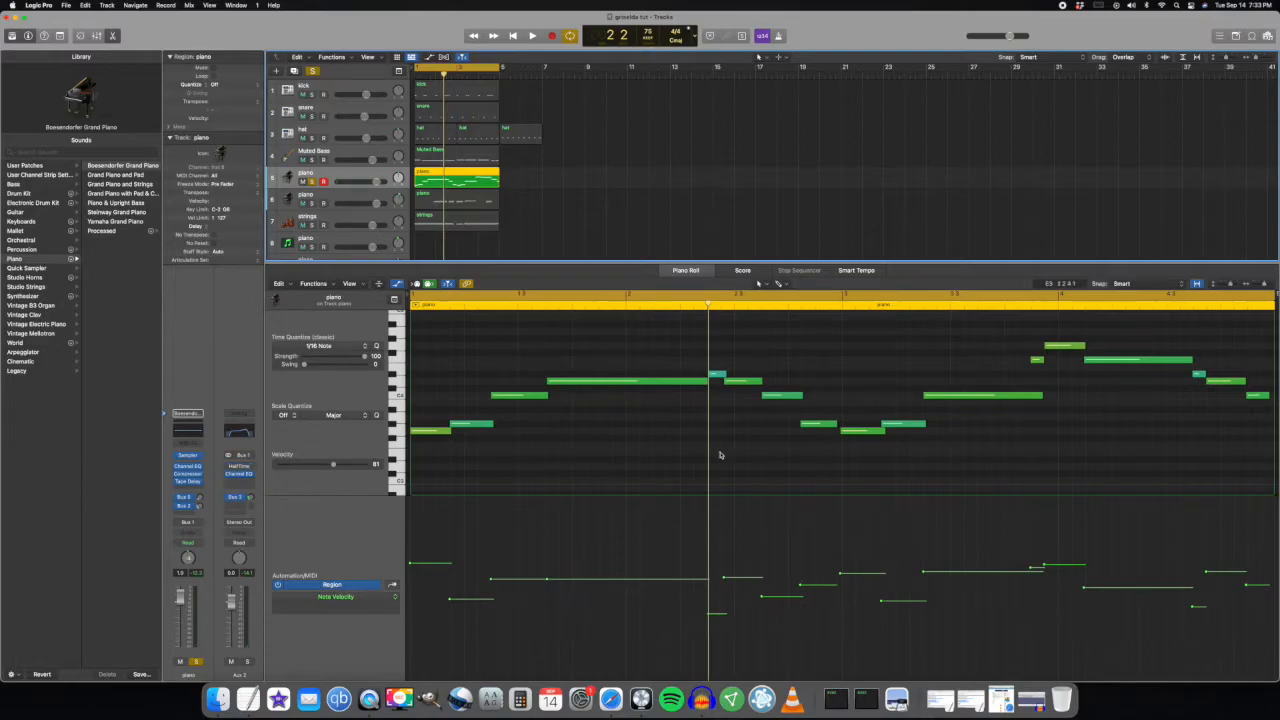
{"action": "key", "text": "space"}
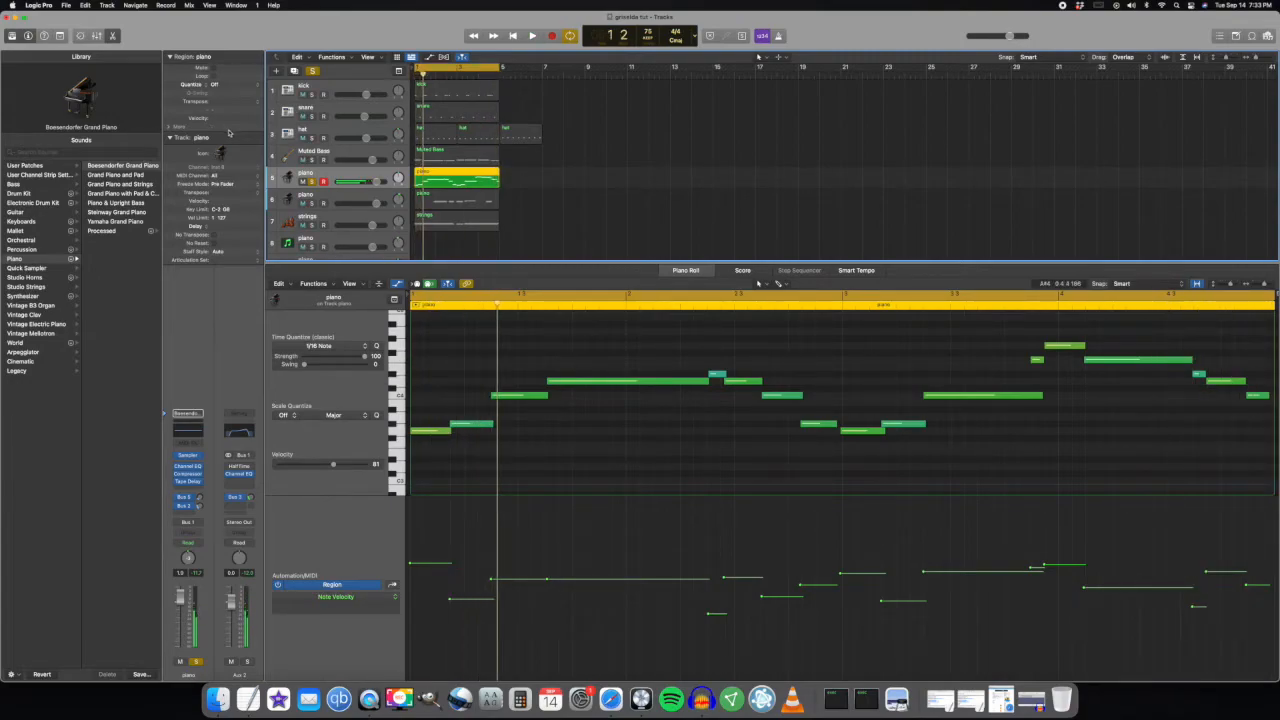
{"action": "left_click", "coordinate": [311, 181]}
Audition the second piano track in solo with its chord notes shown in the Piano Roll
{"action": "left_click", "coordinate": [332, 200]}
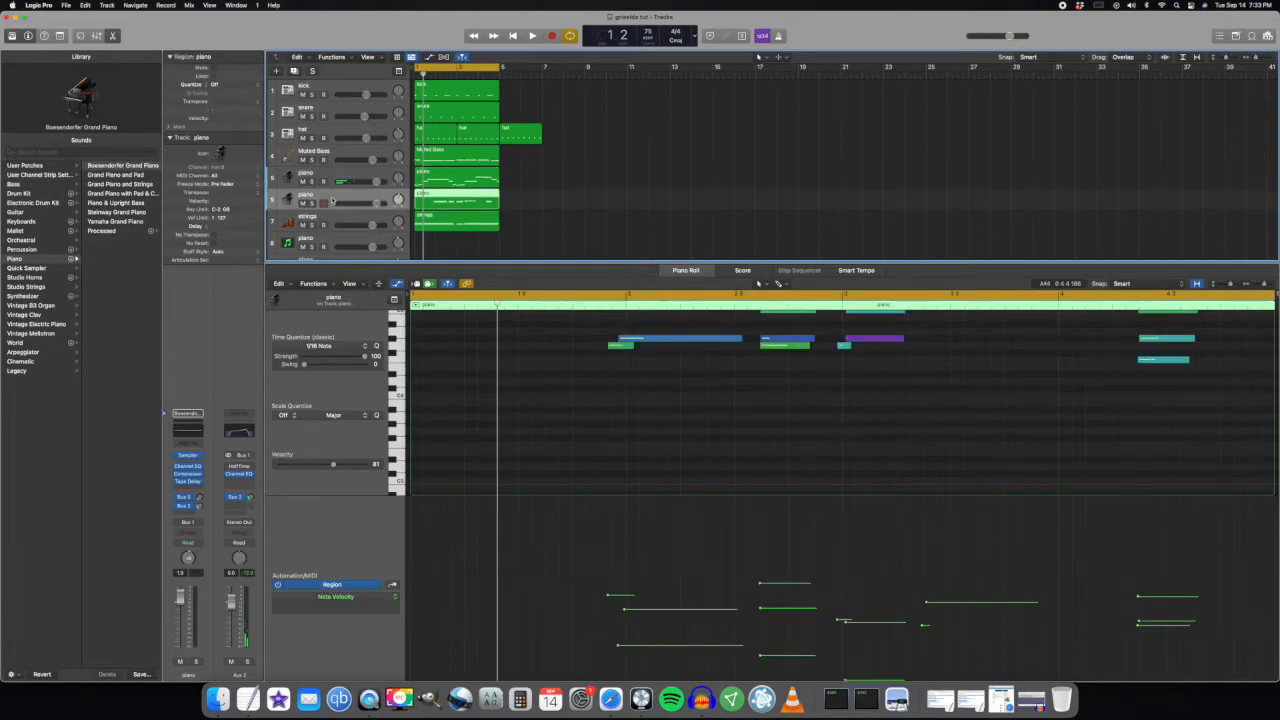
{"action": "left_click", "coordinate": [311, 203]}
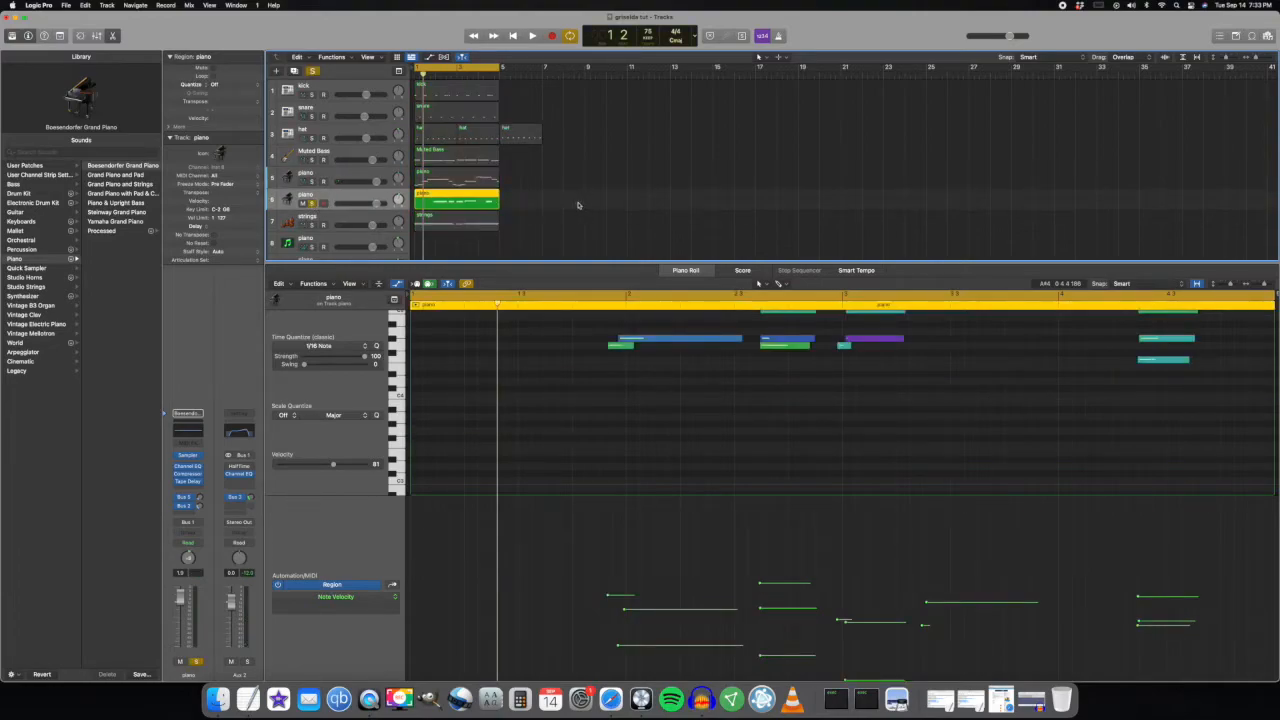
{"action": "scroll", "coordinate": [643, 413], "scroll_direction": "up", "scroll_amount": 3}
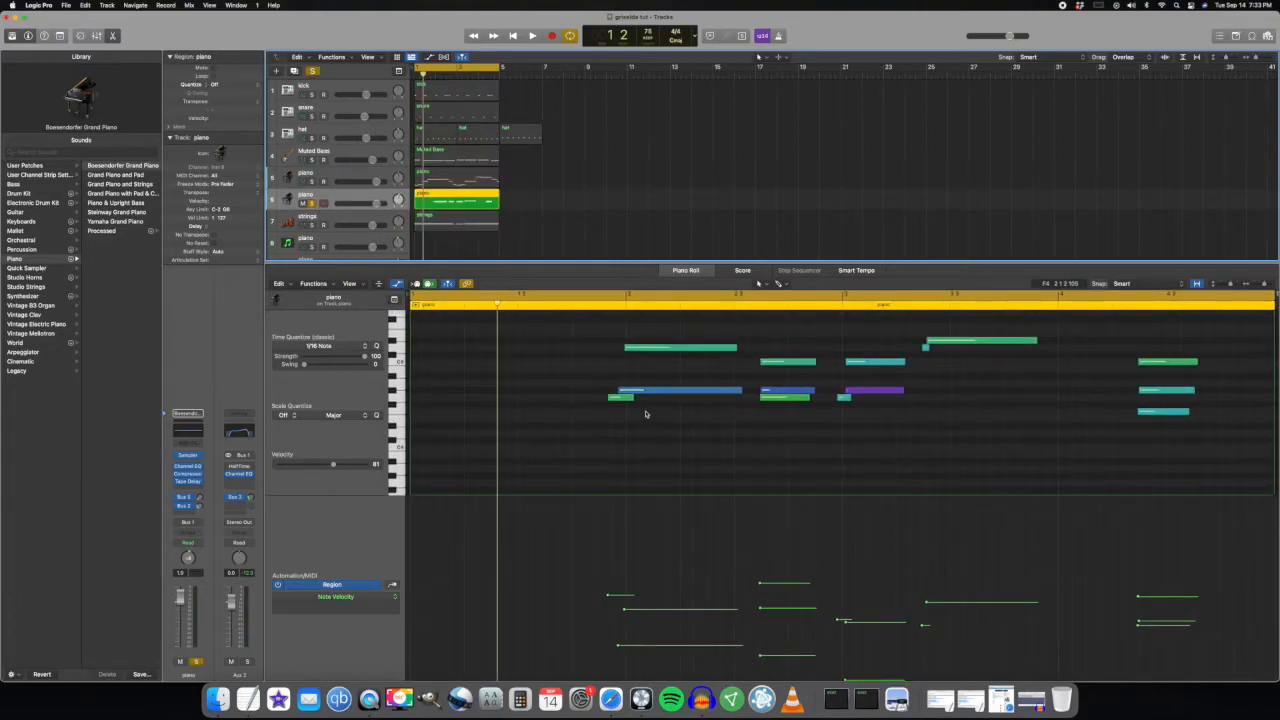
{"action": "key", "text": "space"}
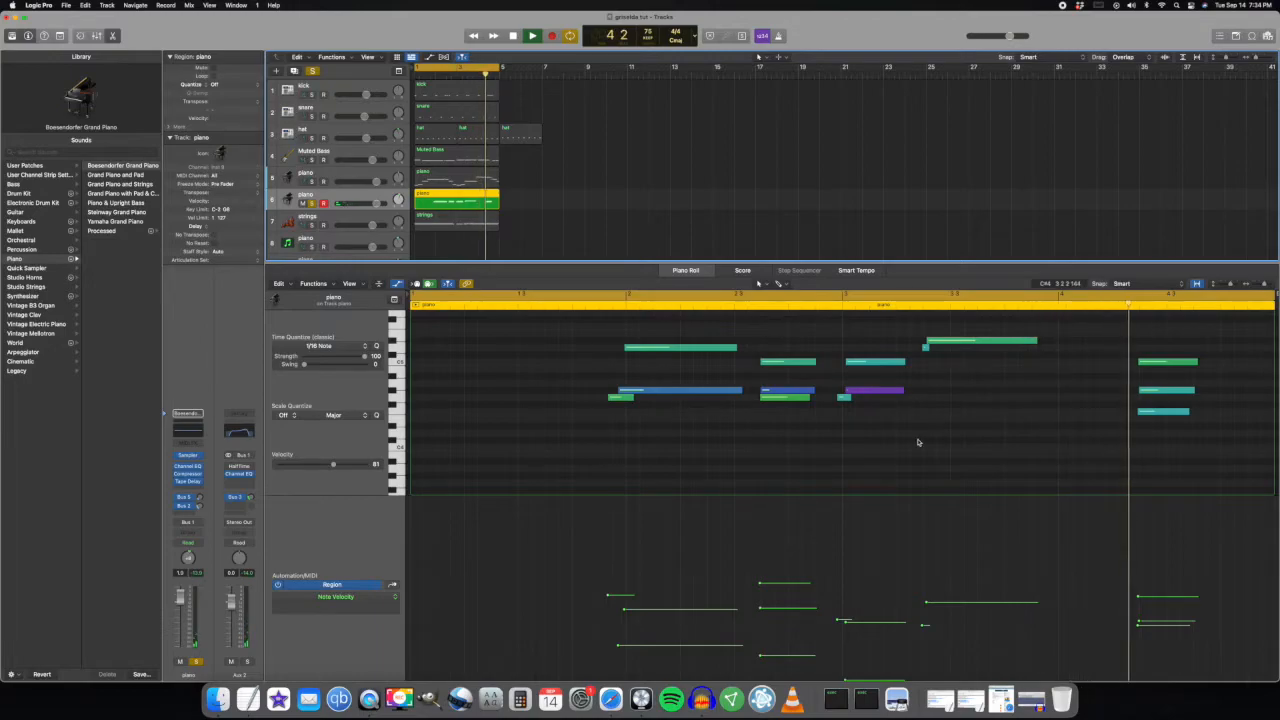
{"action": "key", "text": "space"}
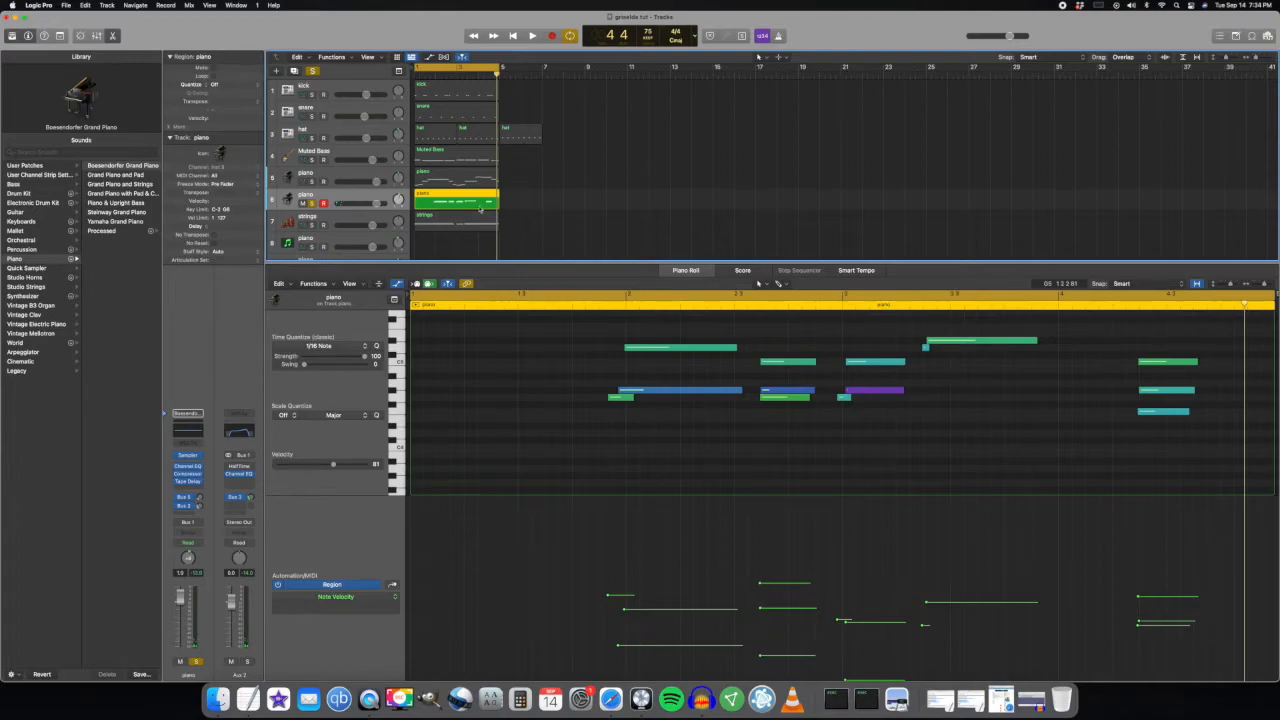
Play both piano tracks together in solo, raise the velocity of the second piano's quietest bar 3 note, and clear all solos
{"action": "left_click", "coordinate": [311, 181]}
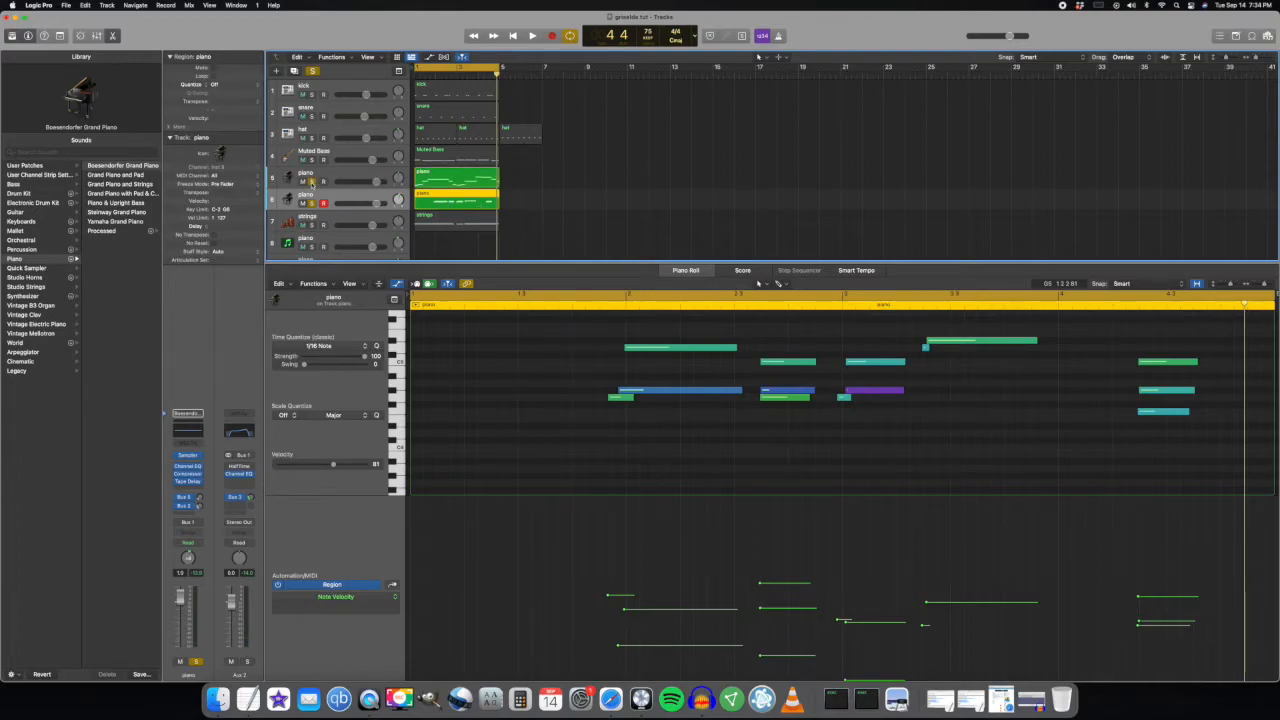
{"action": "key", "text": "space"}
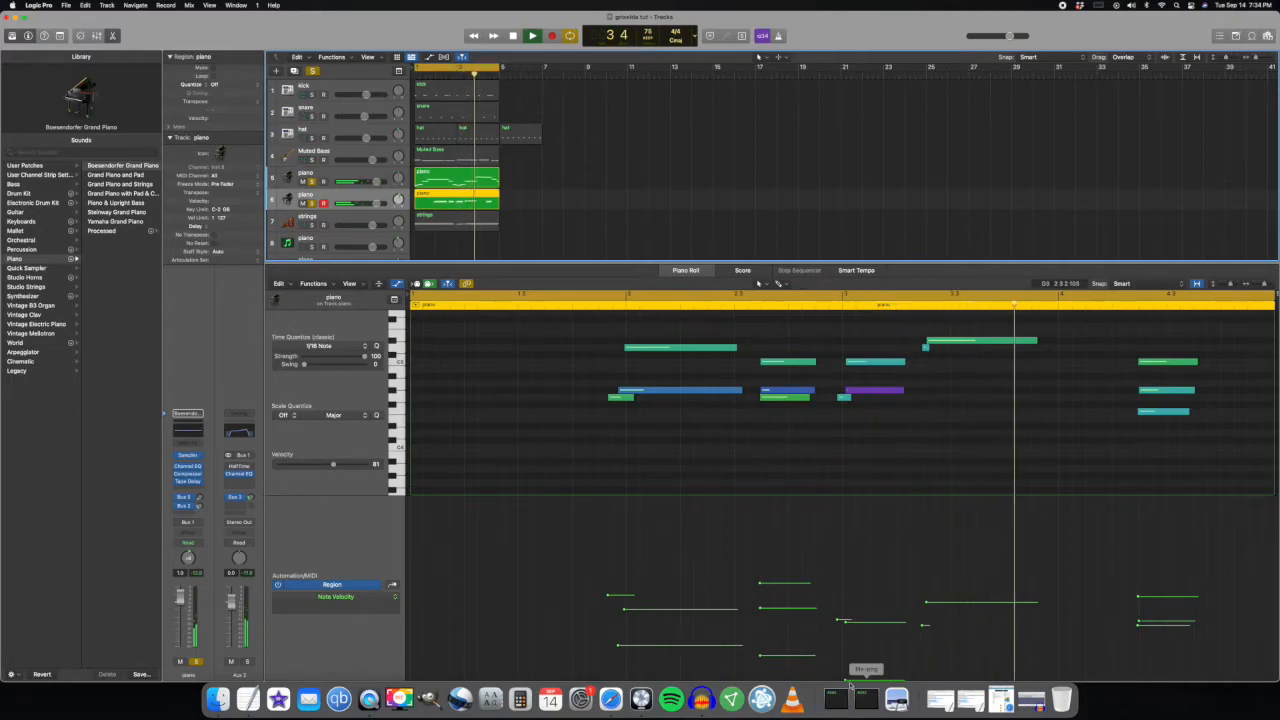
{"action": "left_click_drag", "start_coordinate": [845, 681], "coordinate": [845, 662]}
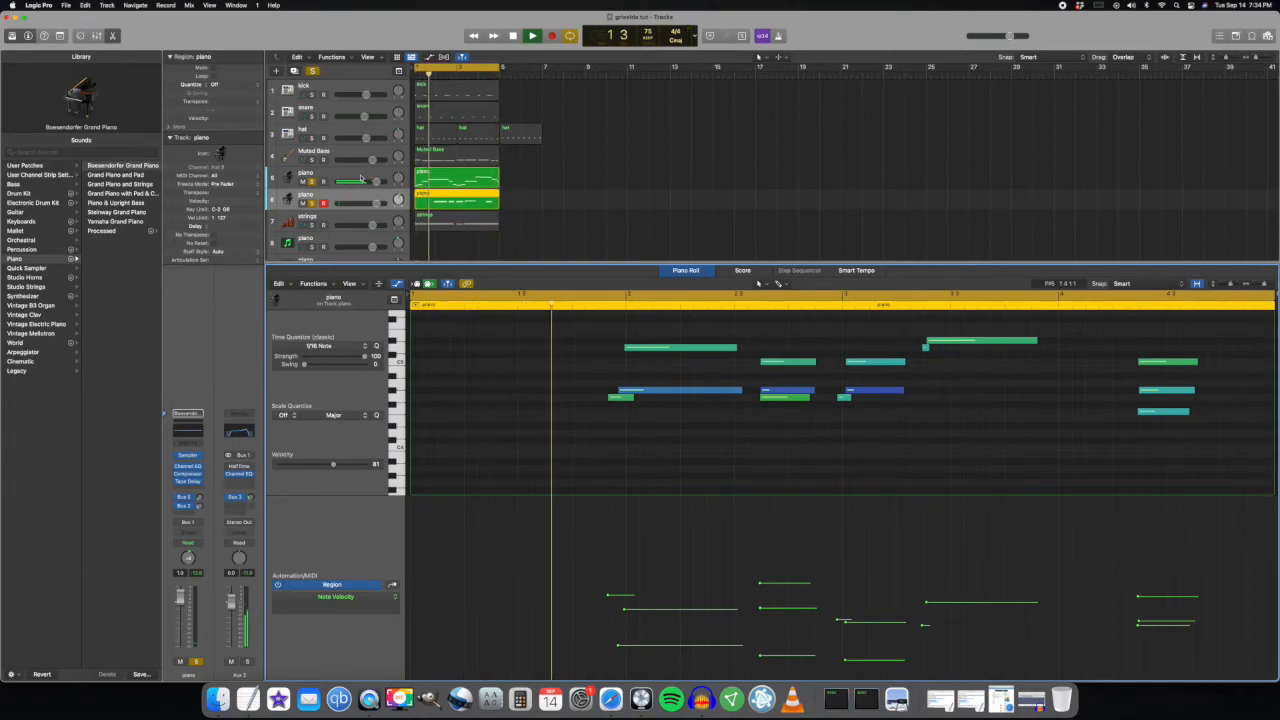
{"action": "key", "text": "space"}
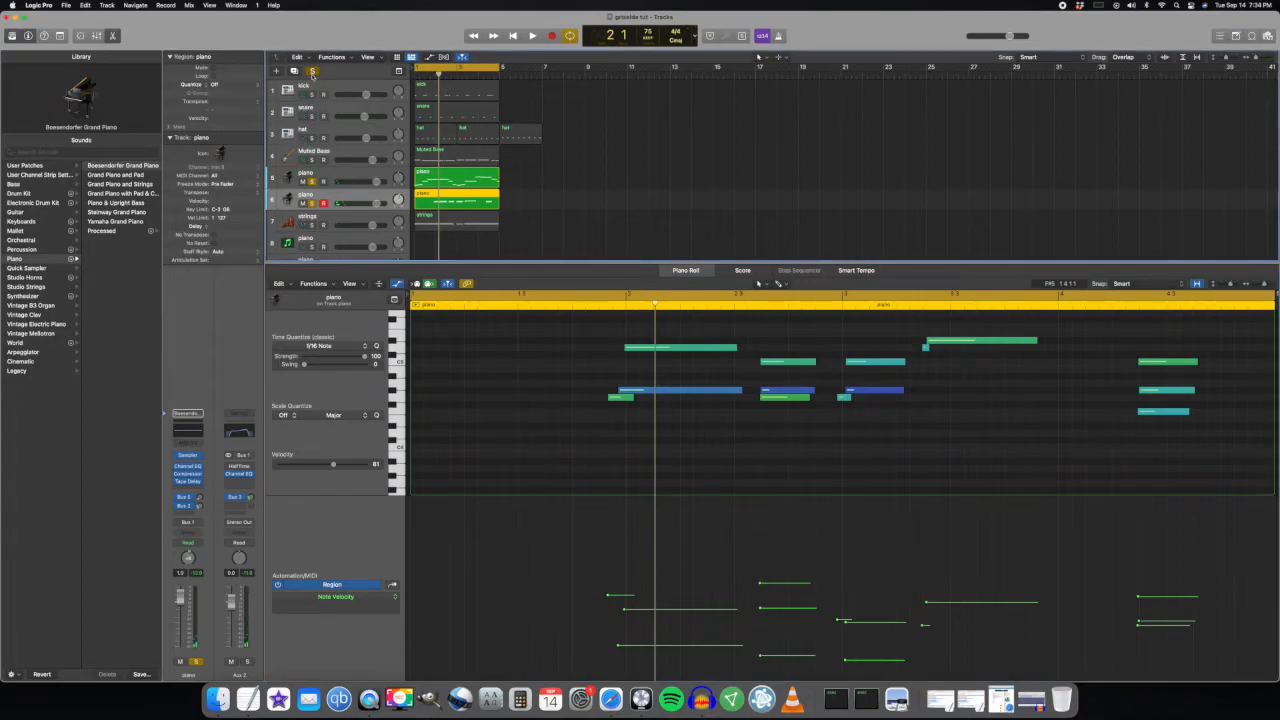
{"action": "key", "text": "super+a"}
Solo and select the strings track, and show its region's notes in the Piano Roll
{"action": "scroll", "coordinate": [310, 214], "scroll_direction": "down", "scroll_amount": 1}
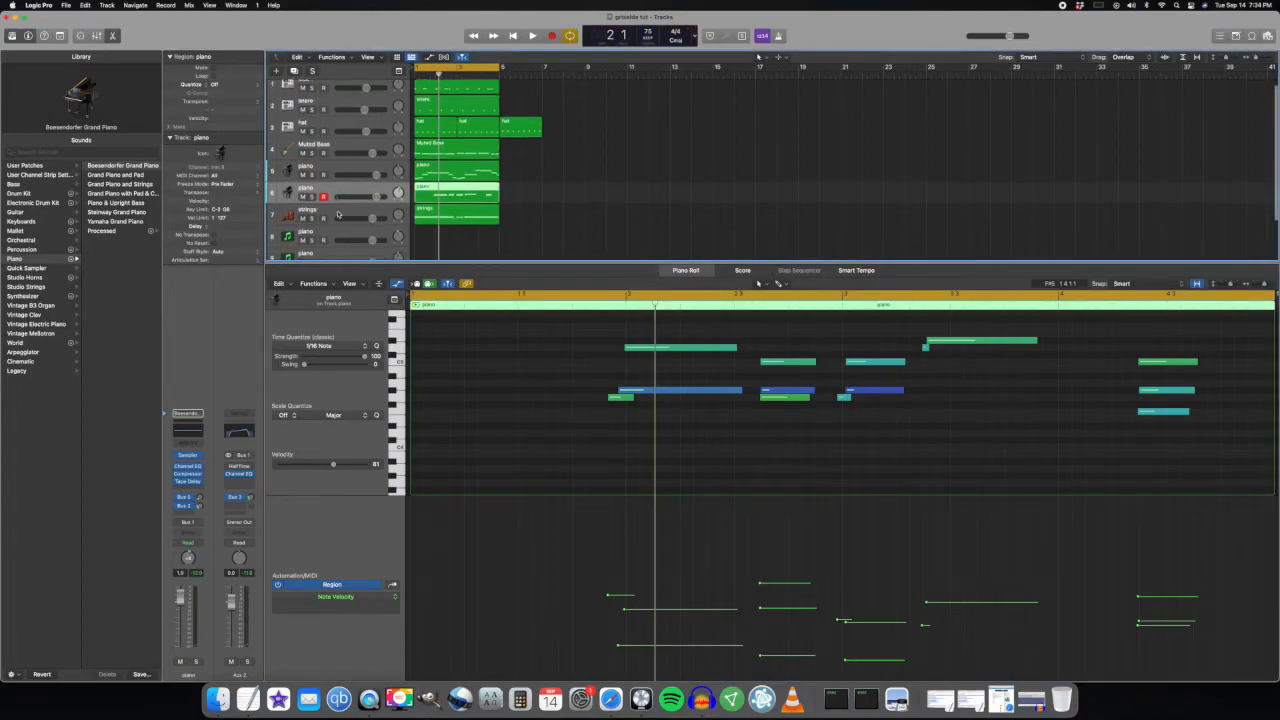
{"action": "left_click", "coordinate": [311, 212]}
{"action": "left_click", "coordinate": [338, 208]}
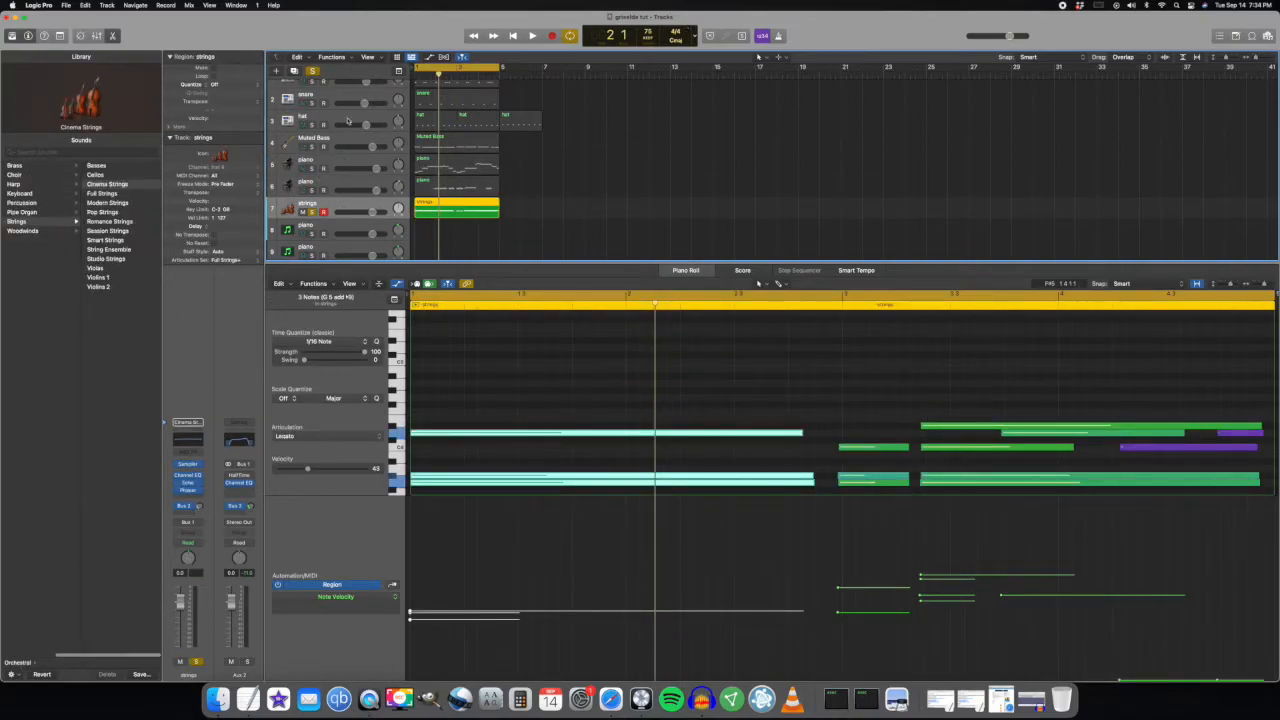
Create one software instrument track, load the Orchestral Cinema Strings patch onto it, and remove the track again
{"action": "key", "text": "alt+super+n"}
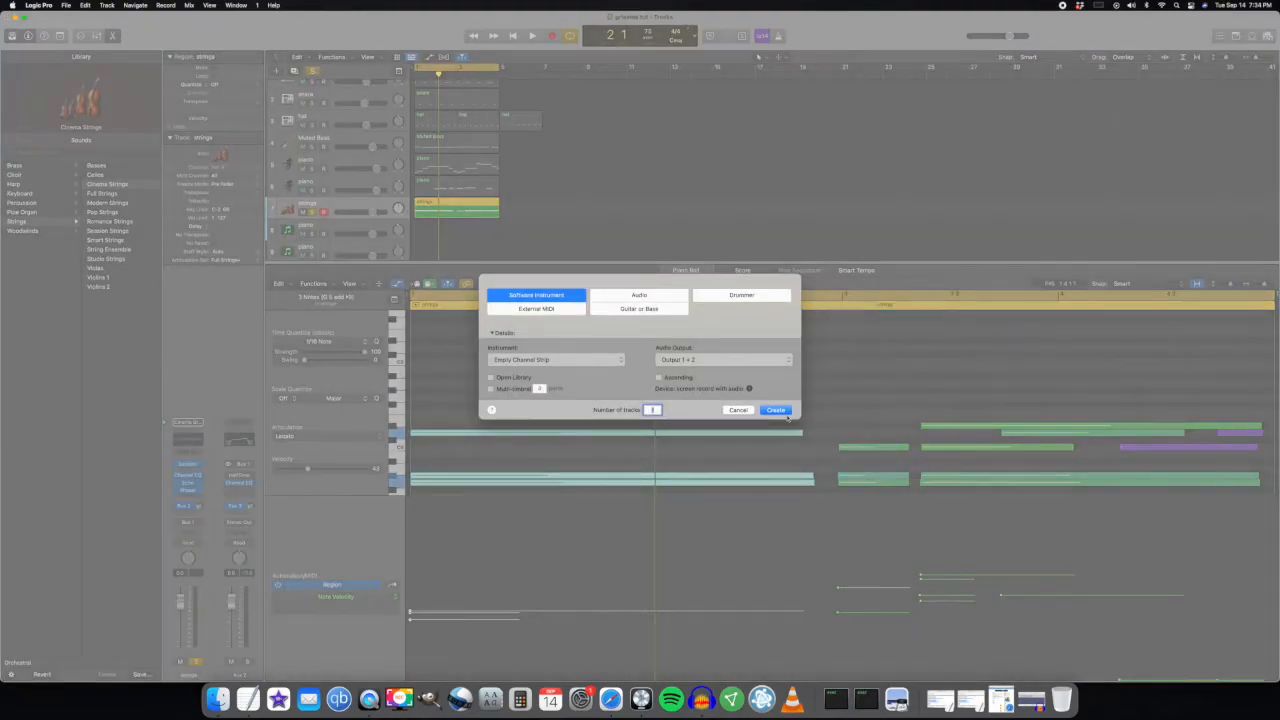
{"action": "left_click", "coordinate": [776, 410]}
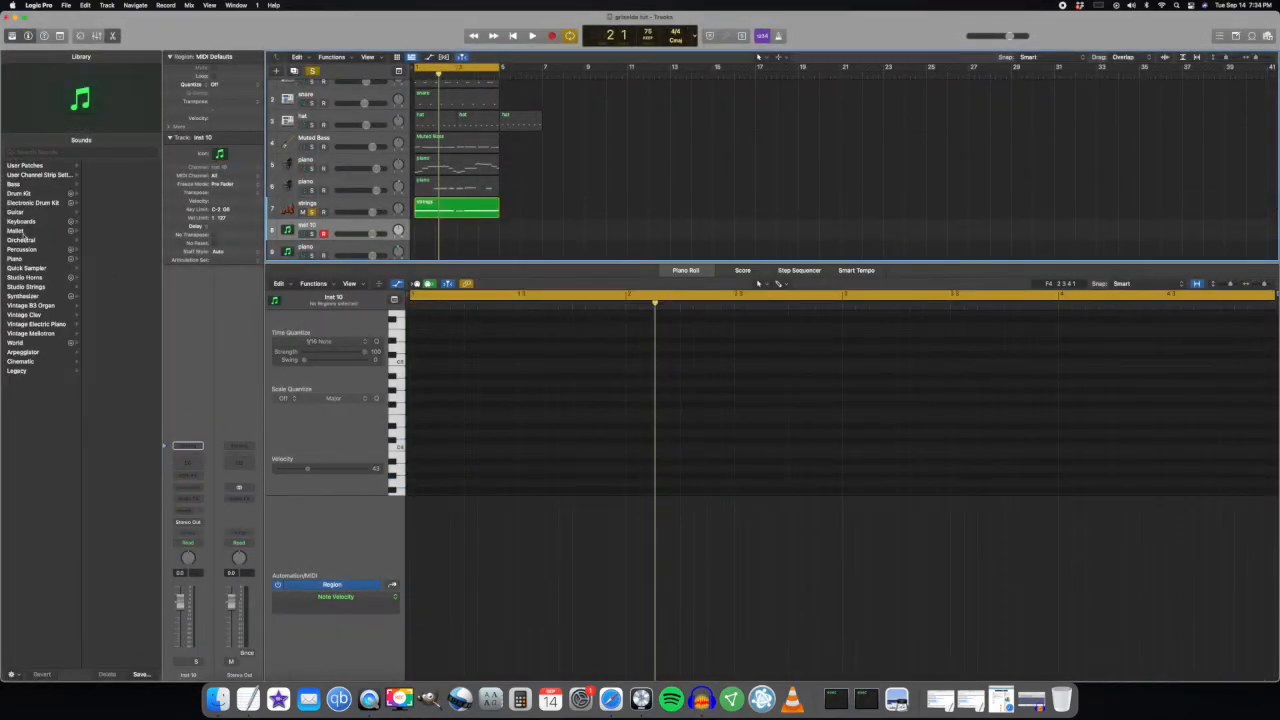
{"action": "left_click", "coordinate": [21, 241]}
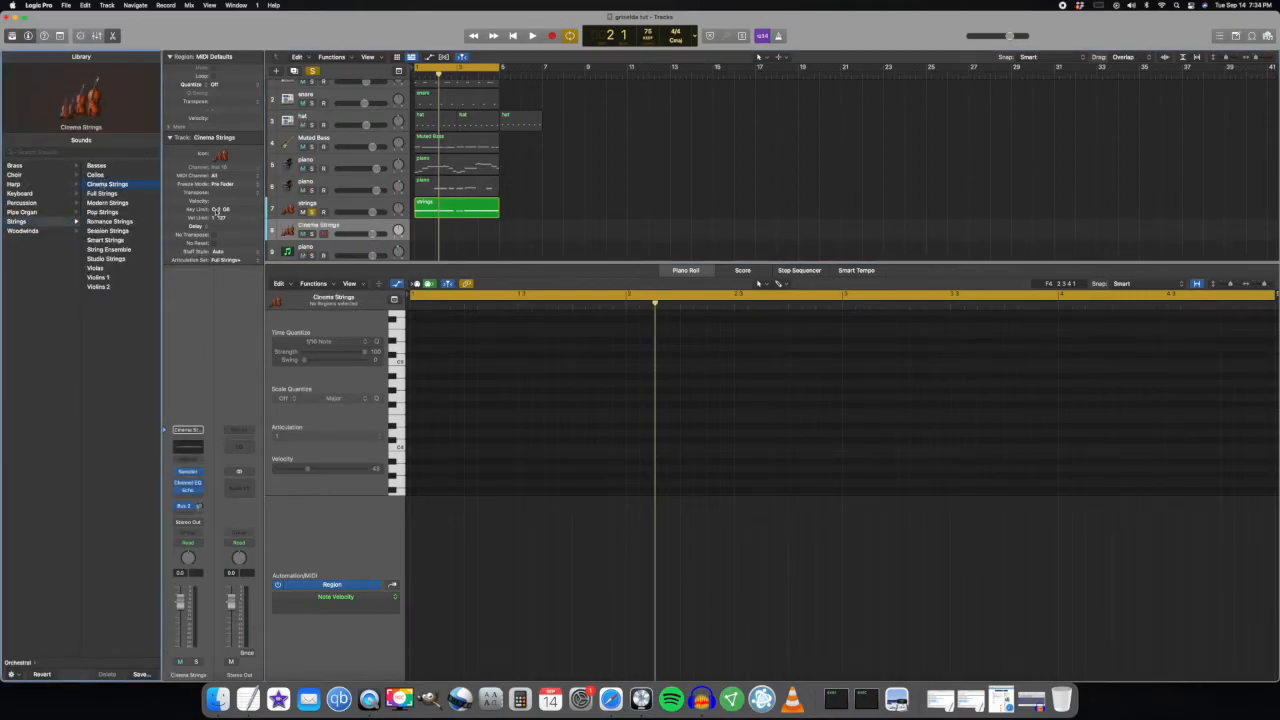
{"action": "left_click", "coordinate": [340, 231]}
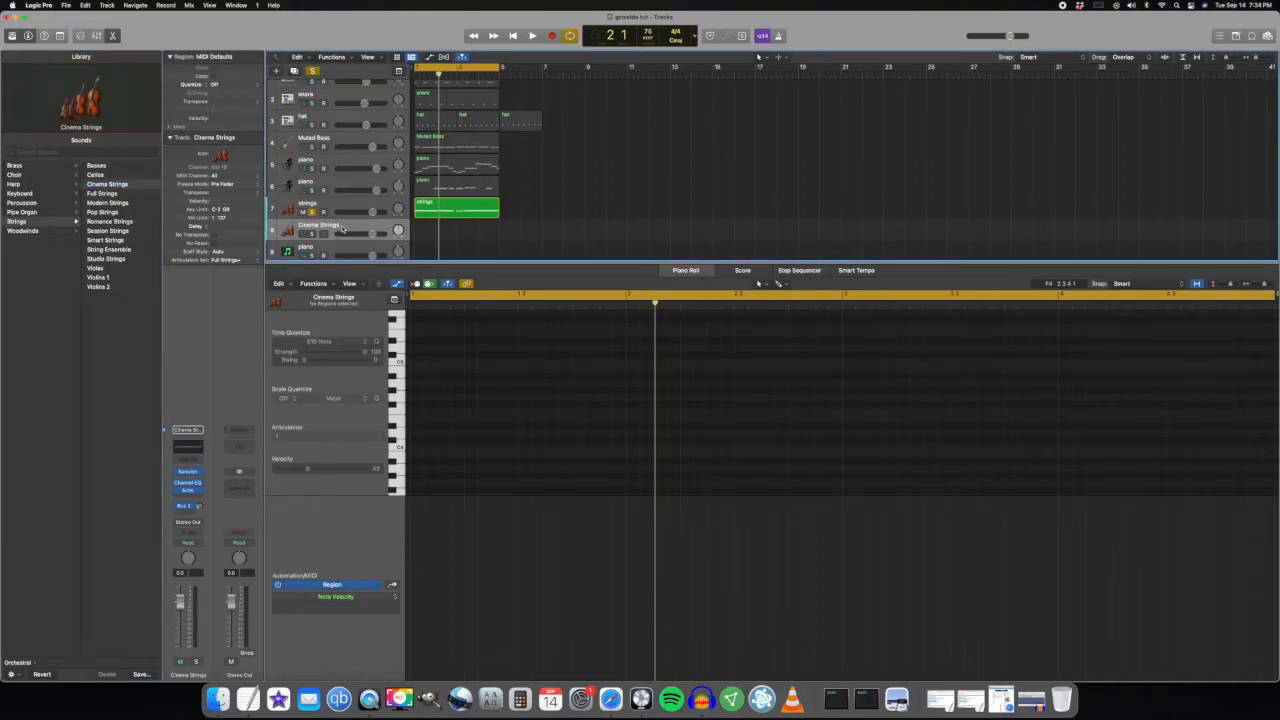
Select the strings region and its track, and play the part in solo with its notes in view
{"action": "left_click", "coordinate": [472, 210]}
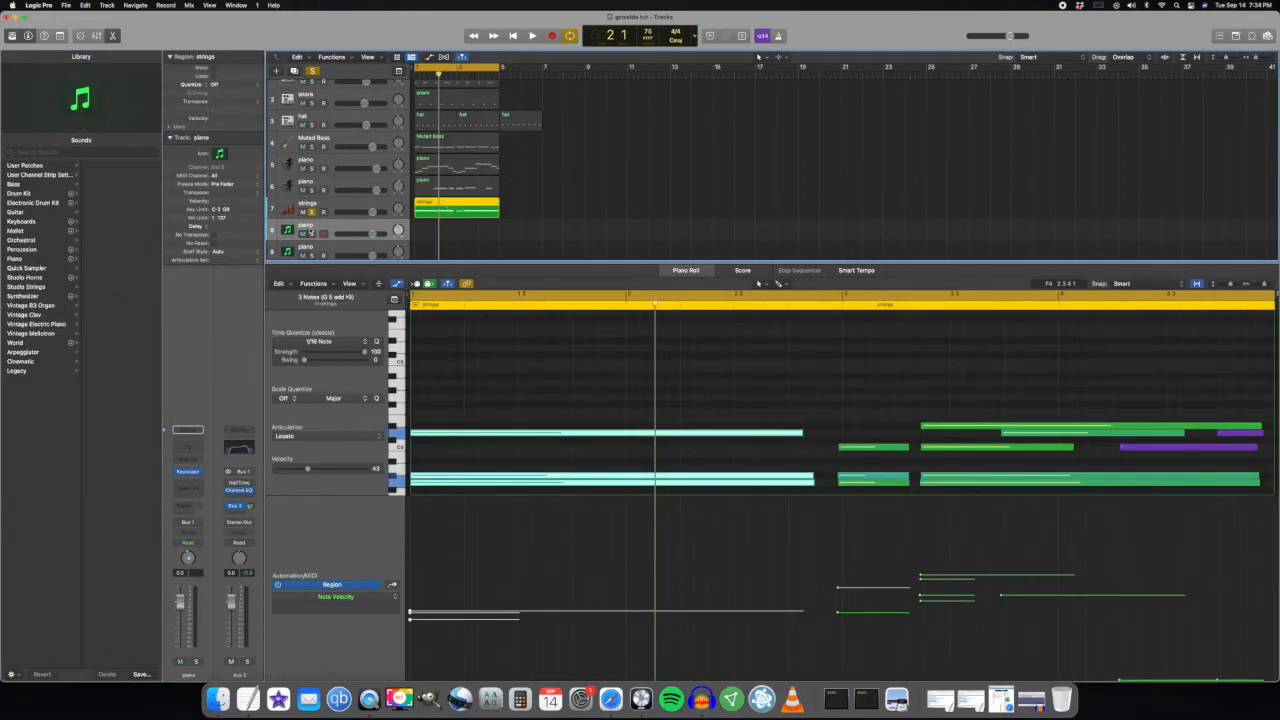
{"action": "left_click", "coordinate": [352, 208]}
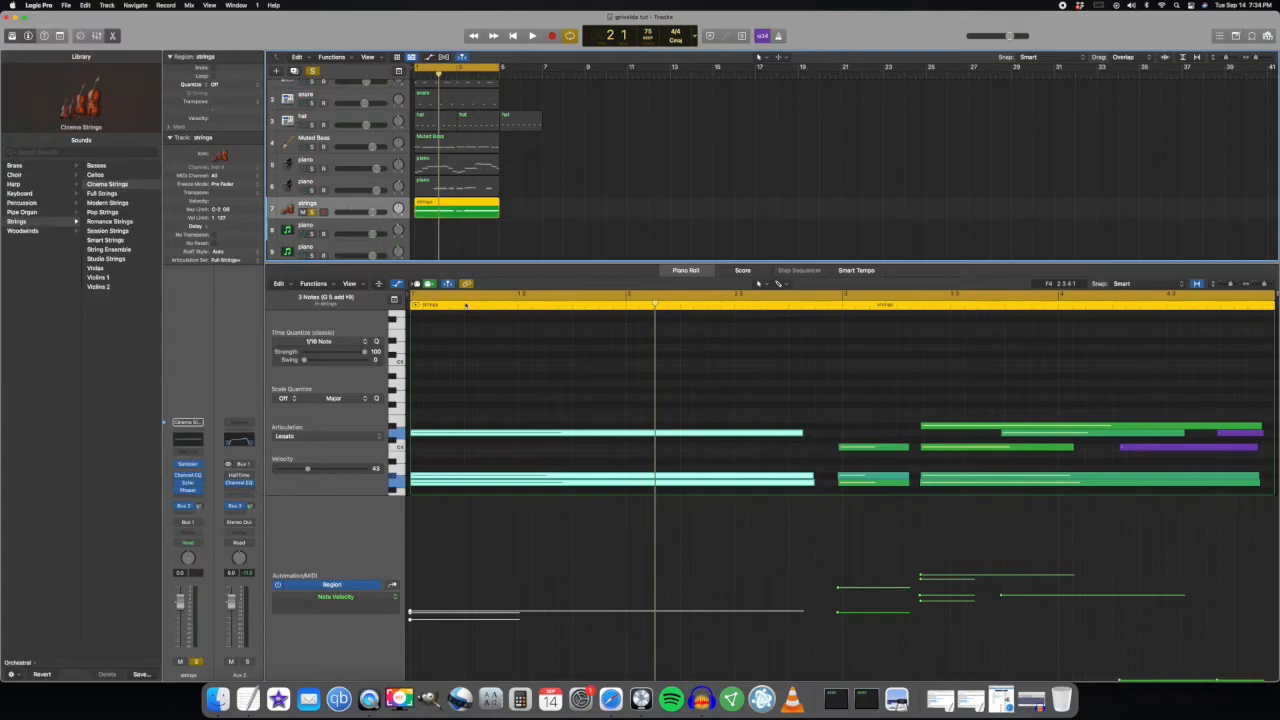
{"action": "key", "text": "space"}
{"action": "scroll", "coordinate": [508, 421], "scroll_direction": "down", "scroll_amount": 3}
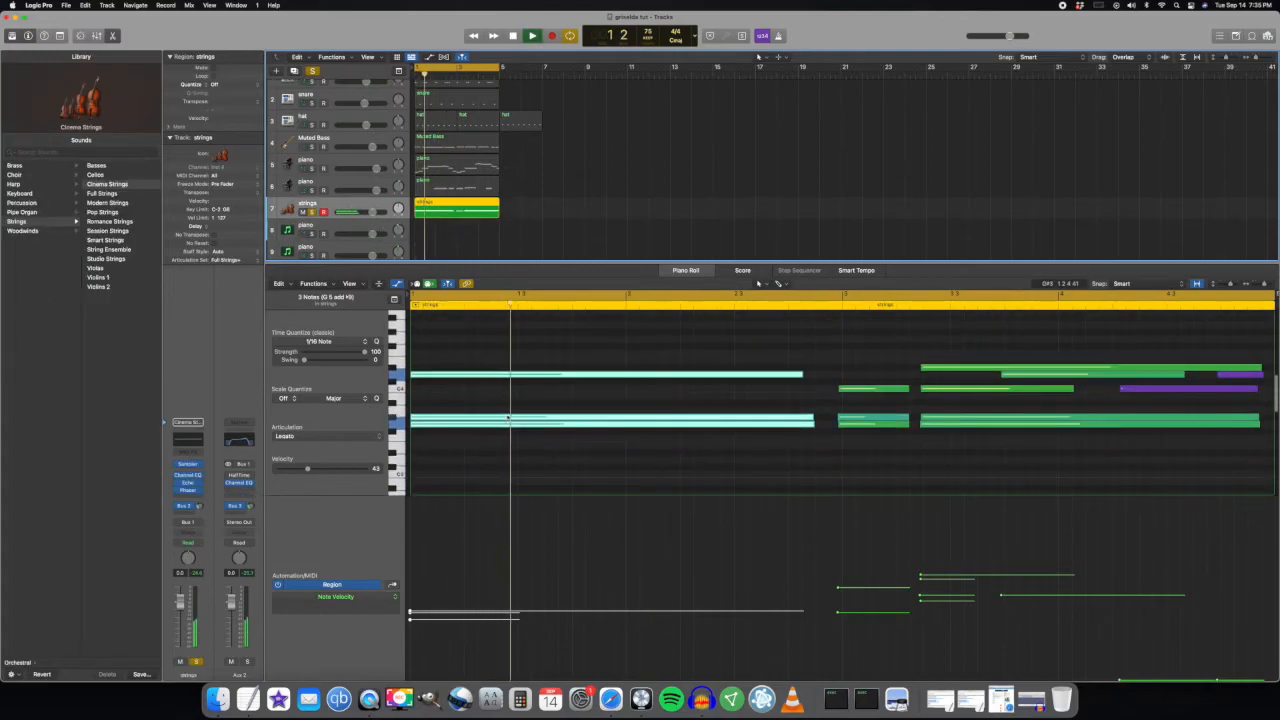
{"action": "mouse_move", "coordinate": [507, 418]}
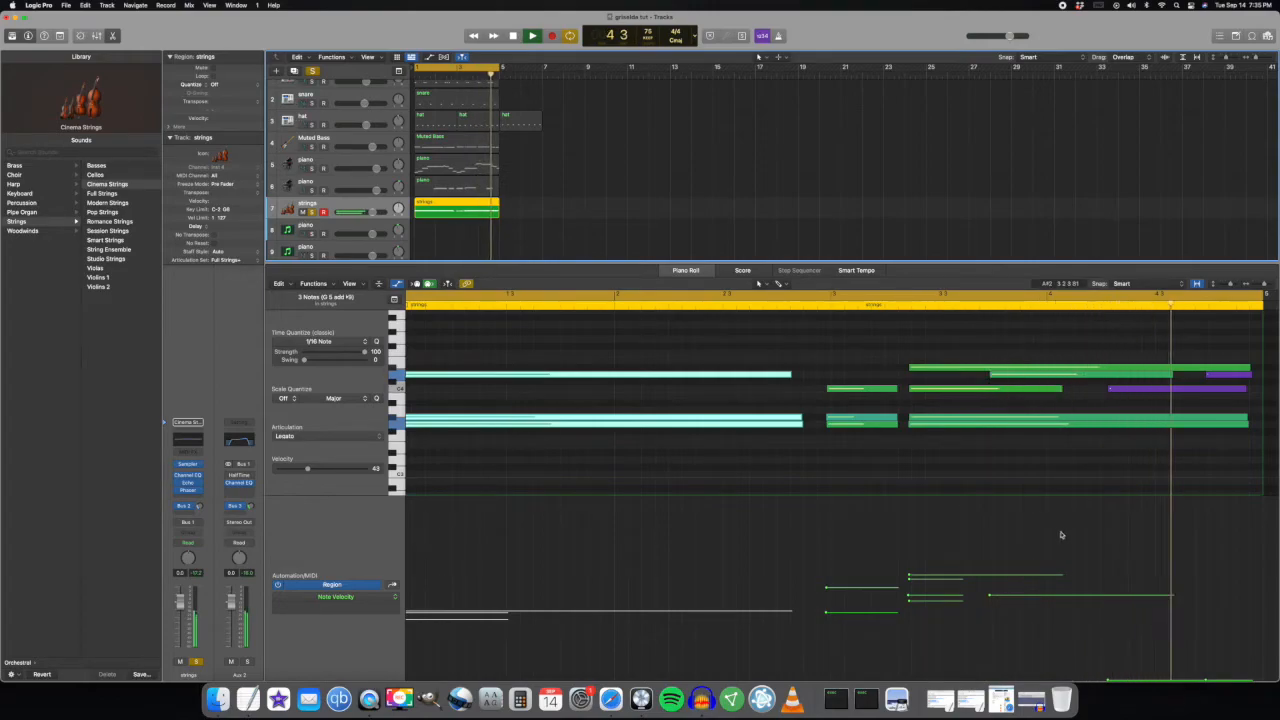
{"action": "key", "text": "space"}
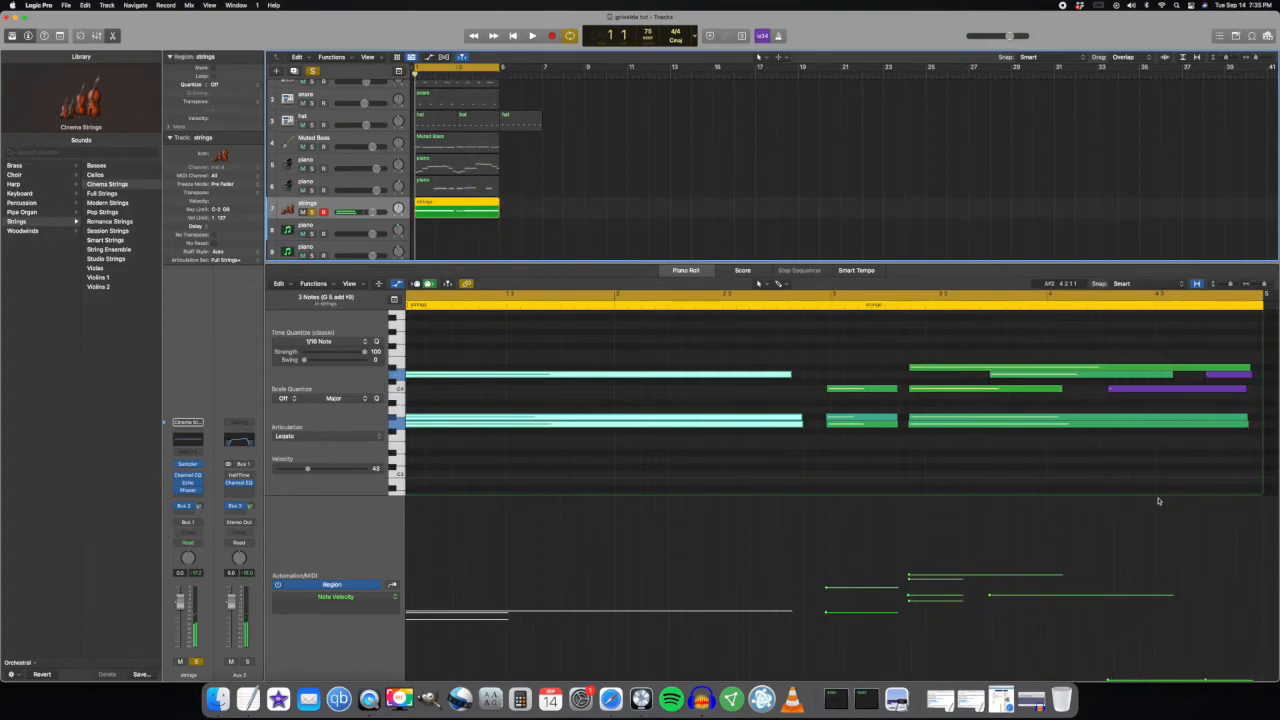
Raise the velocity of the two quietest strings notes in bar 4 to 22, and play back the soloed part
{"action": "left_click", "coordinate": [1218, 389]}
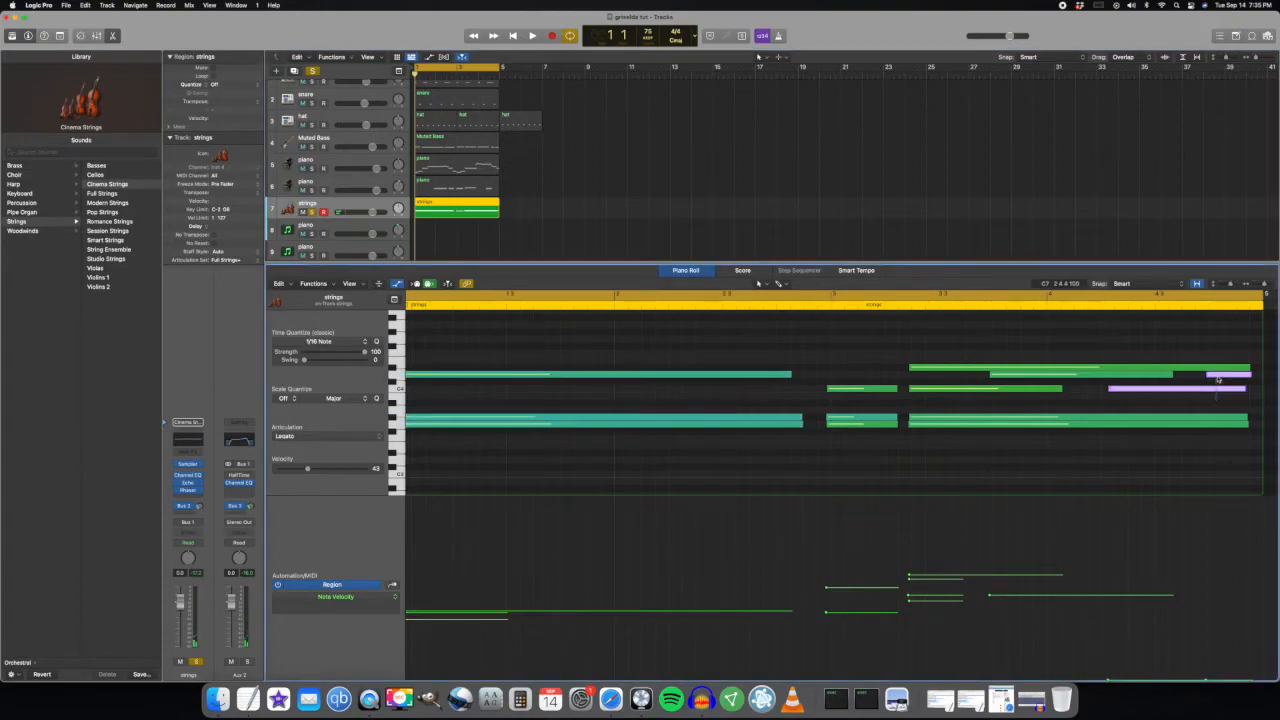
{"action": "left_click_drag", "start_coordinate": [1108, 682], "coordinate": [1107, 652]}
{"action": "key", "text": "space"}
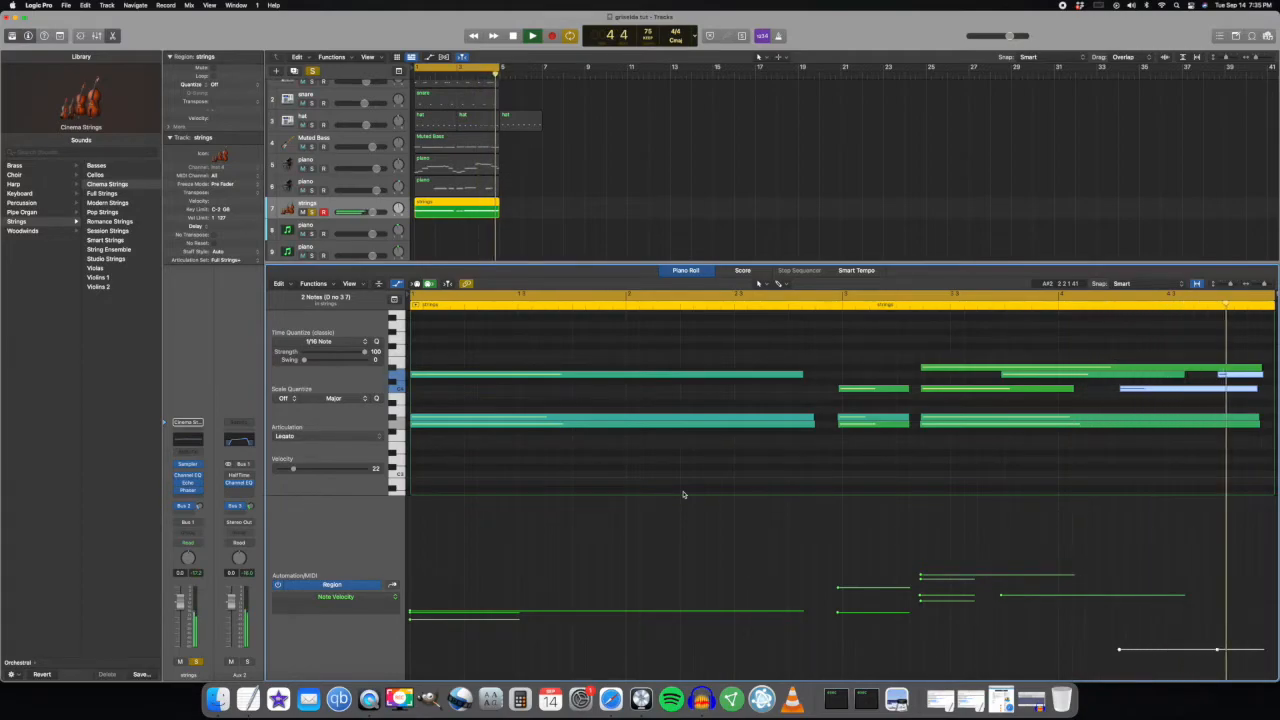
{"action": "key", "text": "space"}
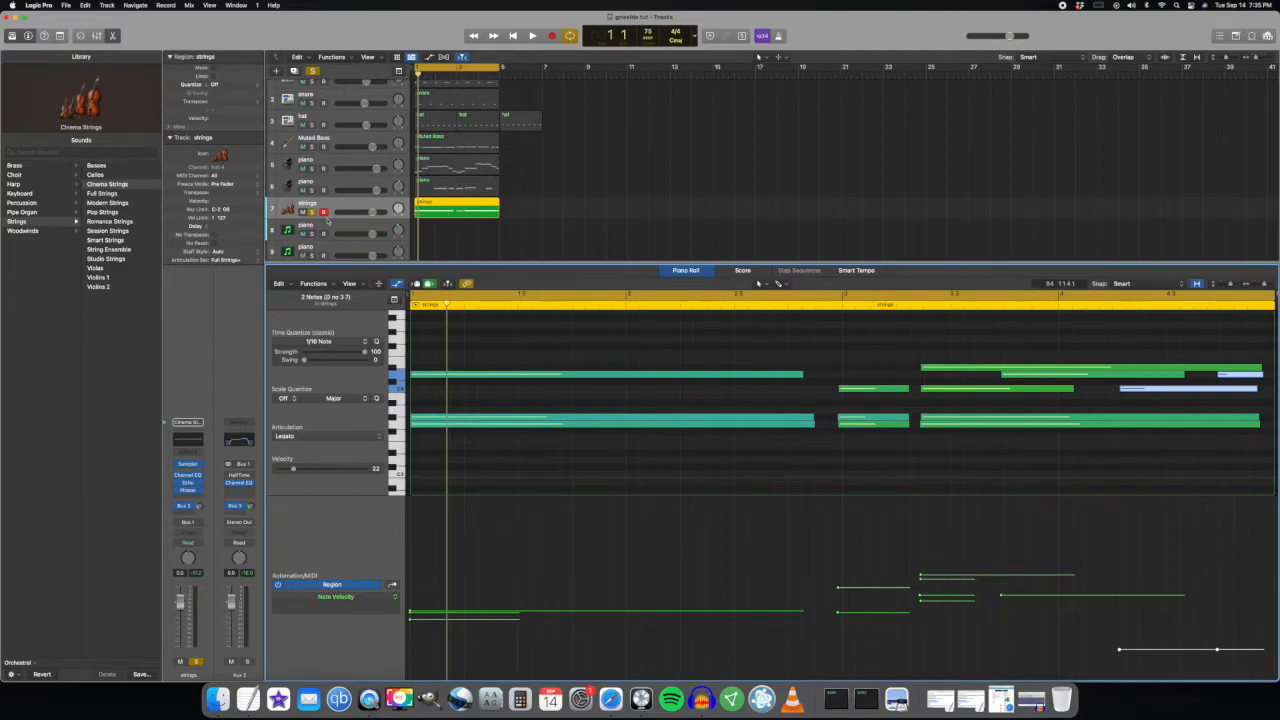
Browse the Modulation effects available for the strings channel, and view the settings of its Phaser plug-in
{"action": "left_click", "coordinate": [200, 493]}
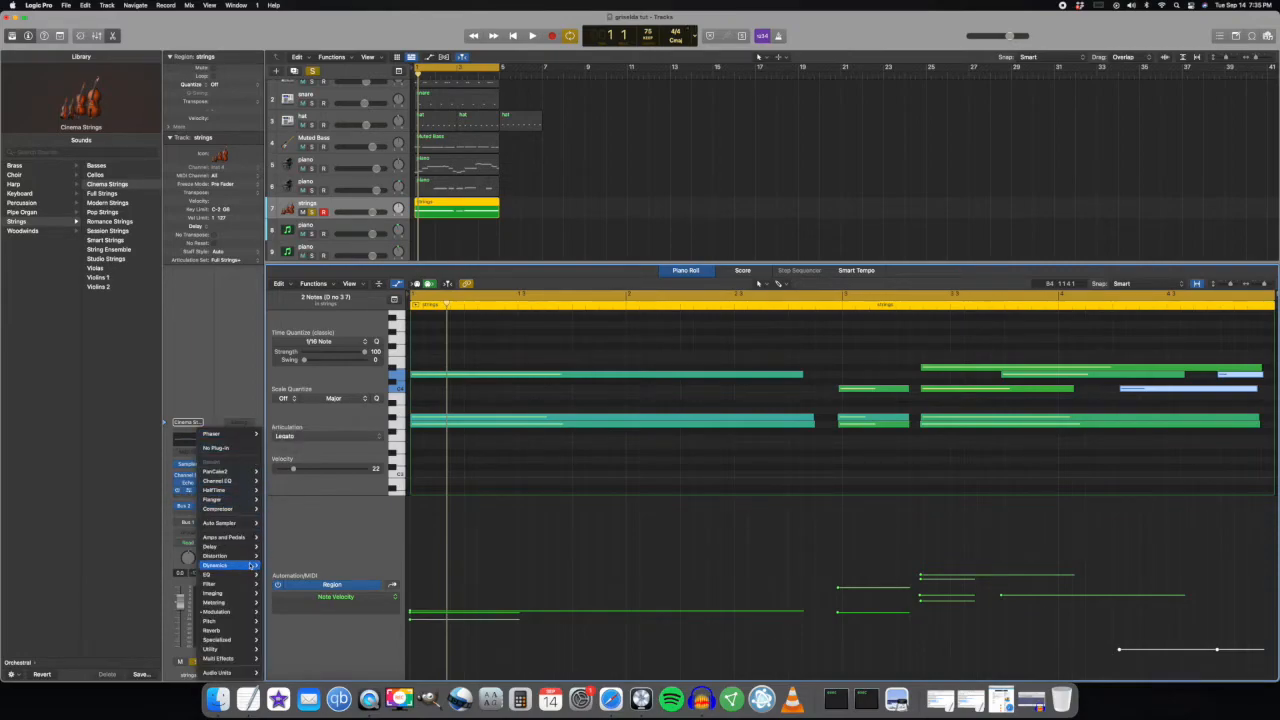
{"action": "mouse_move", "coordinate": [241, 613]}
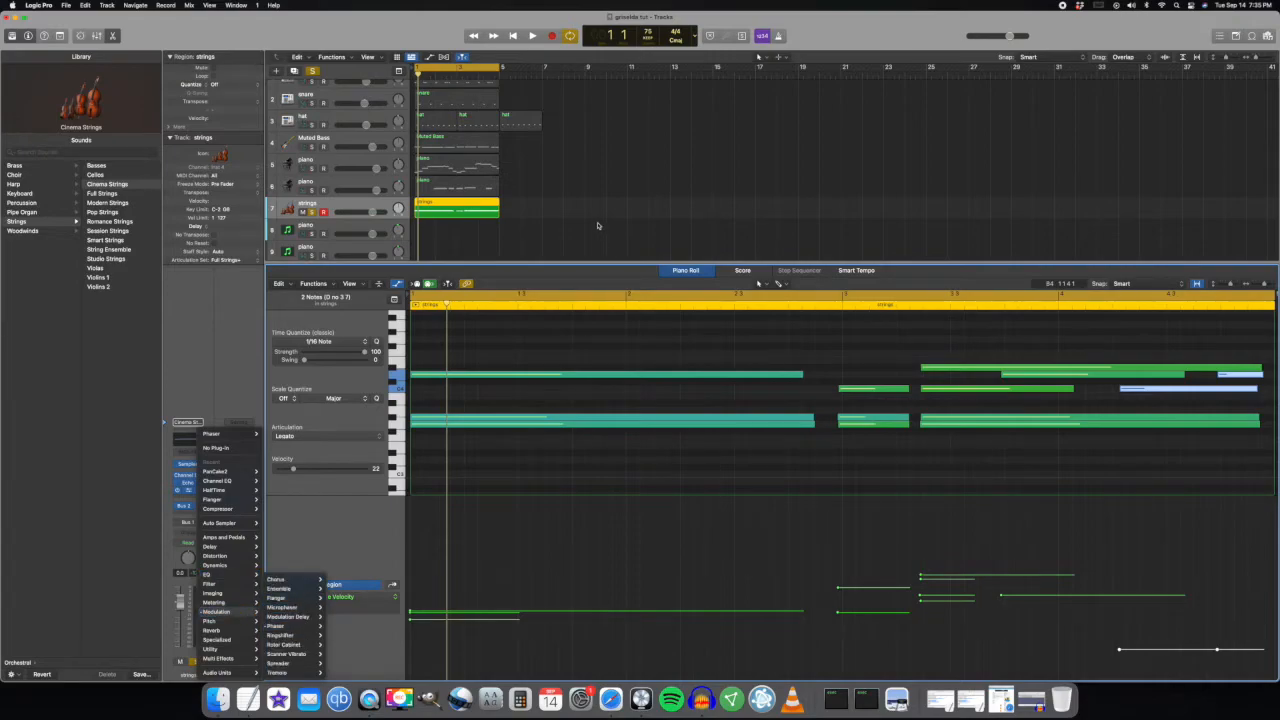
{"action": "left_click", "coordinate": [597, 225]}
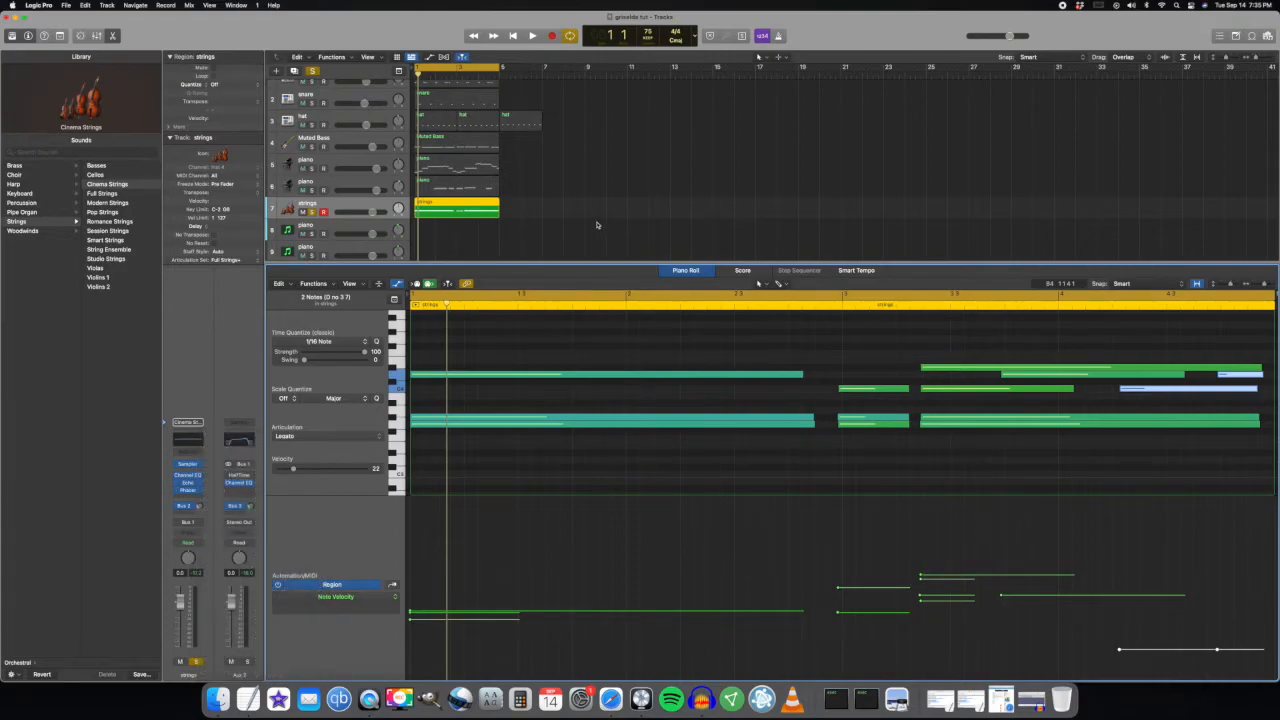
{"action": "left_click", "coordinate": [191, 492]}
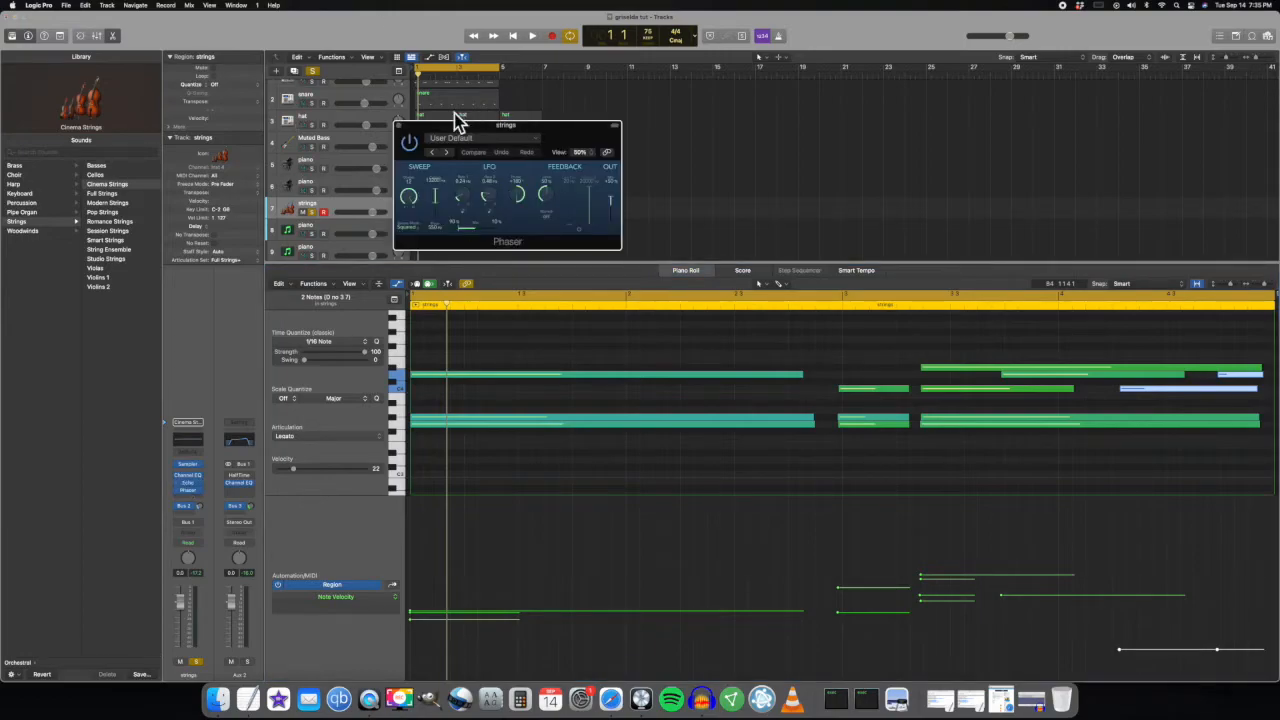
{"action": "left_click", "coordinate": [398, 128]}
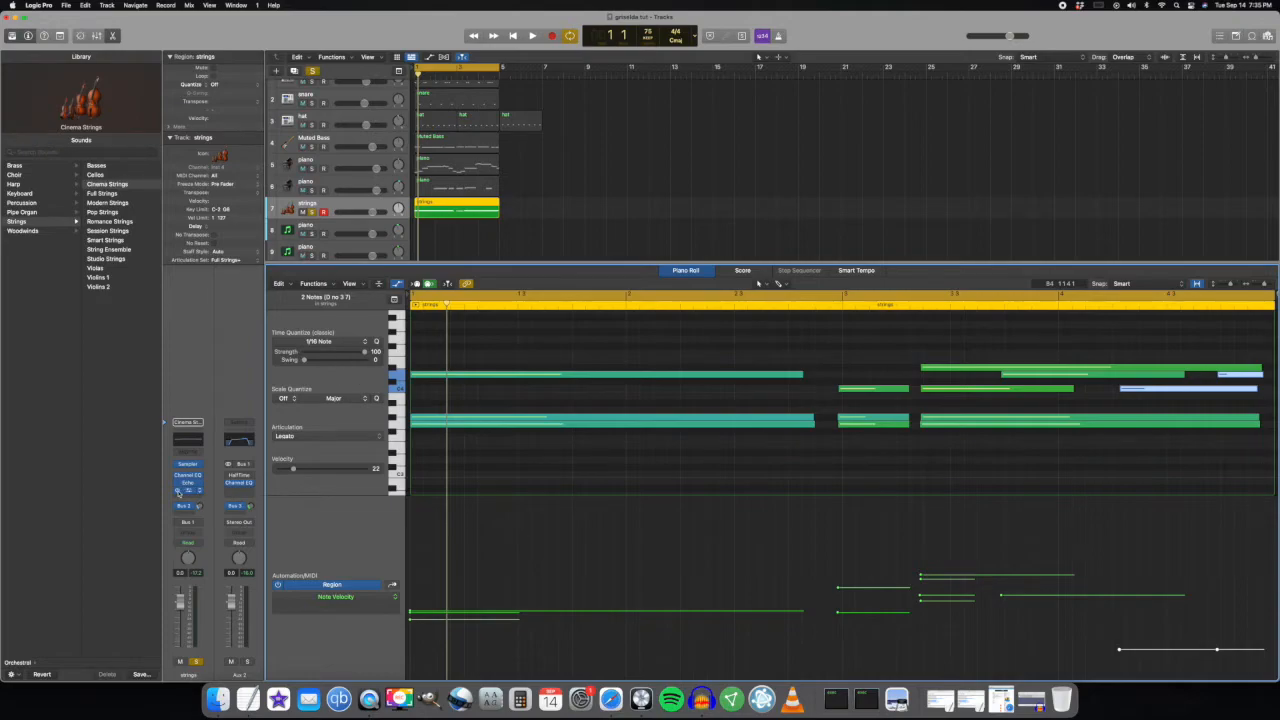
Play the soloed strings part and raise the velocity of its two quietest notes in bar 4 to 34
{"action": "key", "text": "space"}
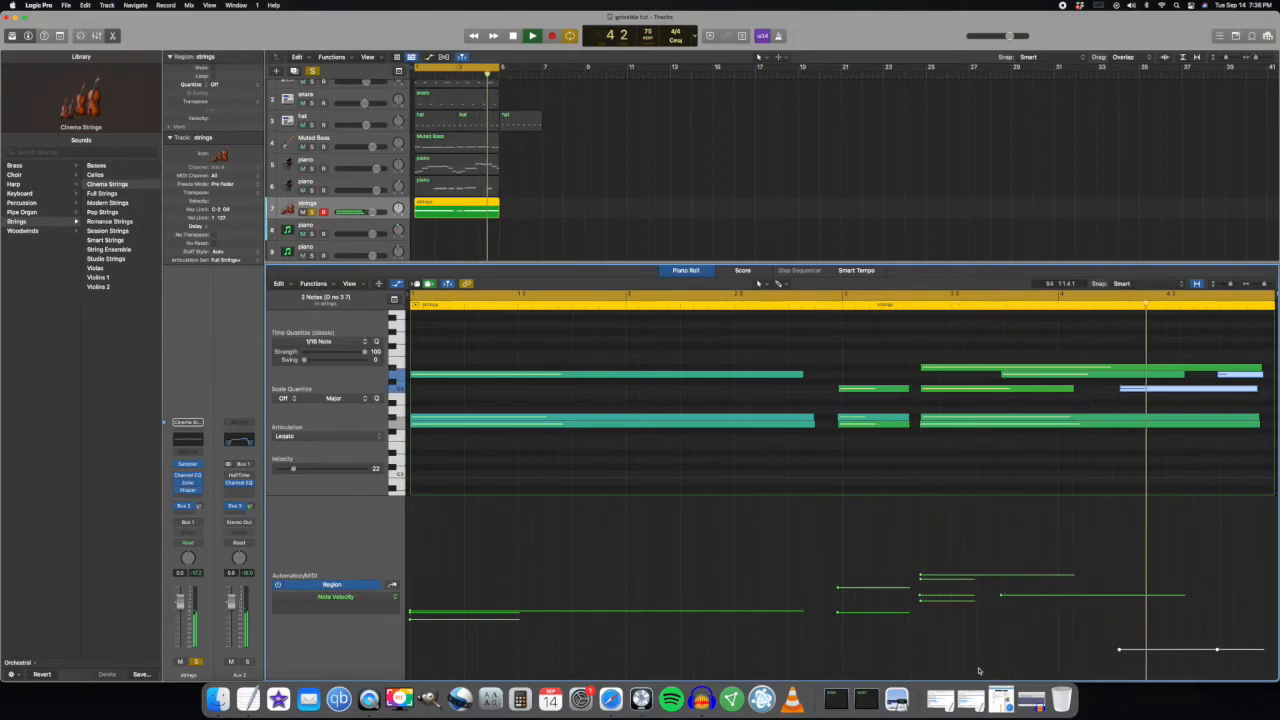
{"action": "left_click_drag", "start_coordinate": [1119, 651], "coordinate": [1119, 632]}
{"action": "key", "text": "space"}
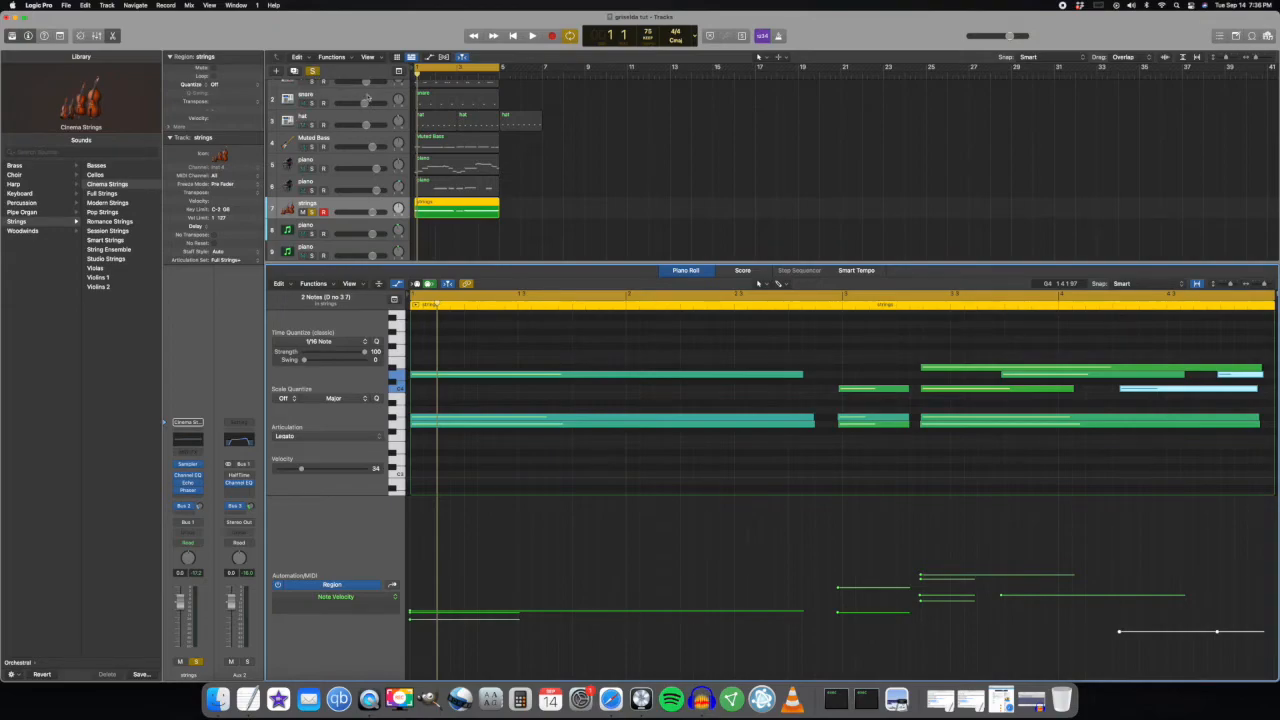
Solo both piano tracks along with the strings track
{"action": "scroll", "coordinate": [338, 205], "scroll_direction": "up", "scroll_amount": 1}
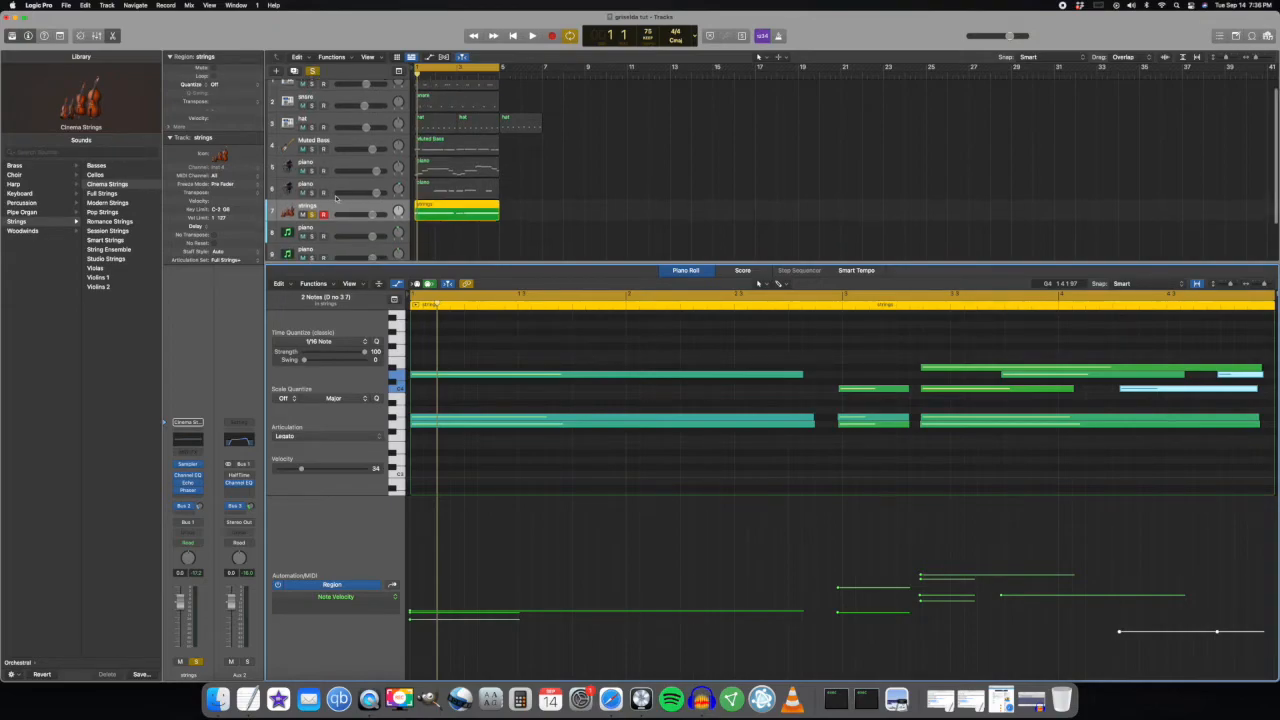
{"action": "left_click", "coordinate": [312, 192]}
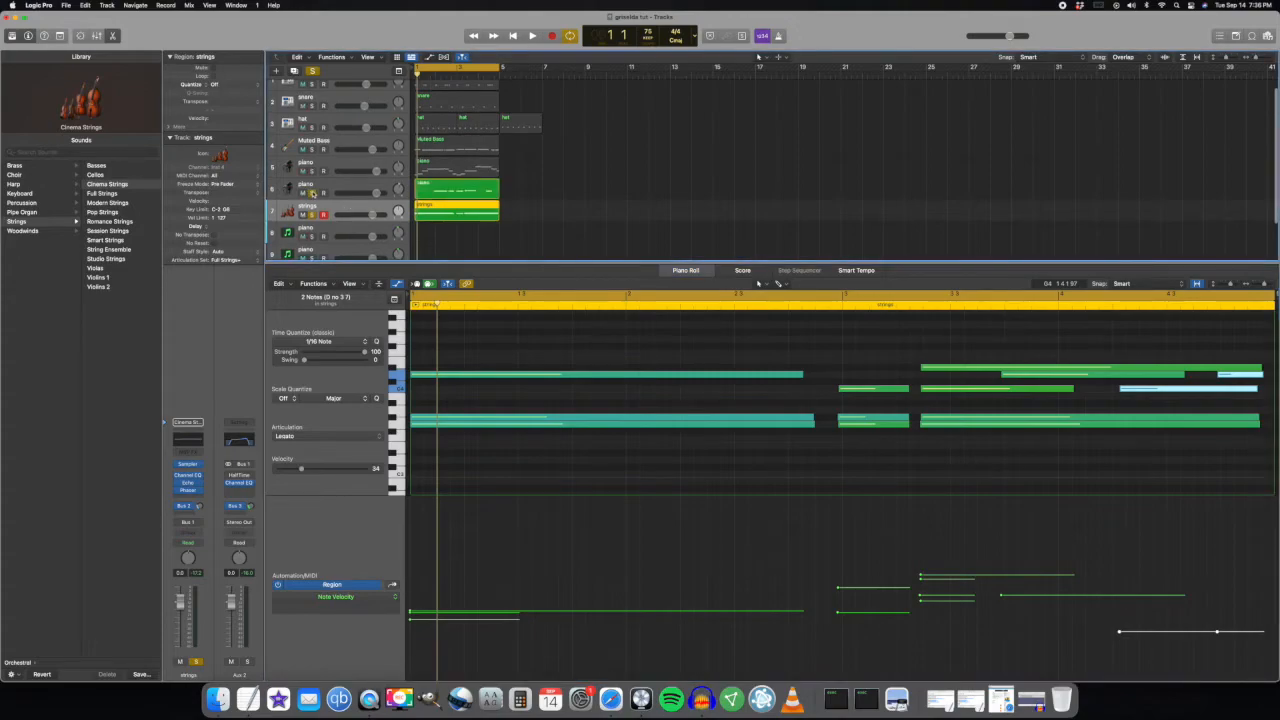
{"action": "left_click", "coordinate": [312, 171]}
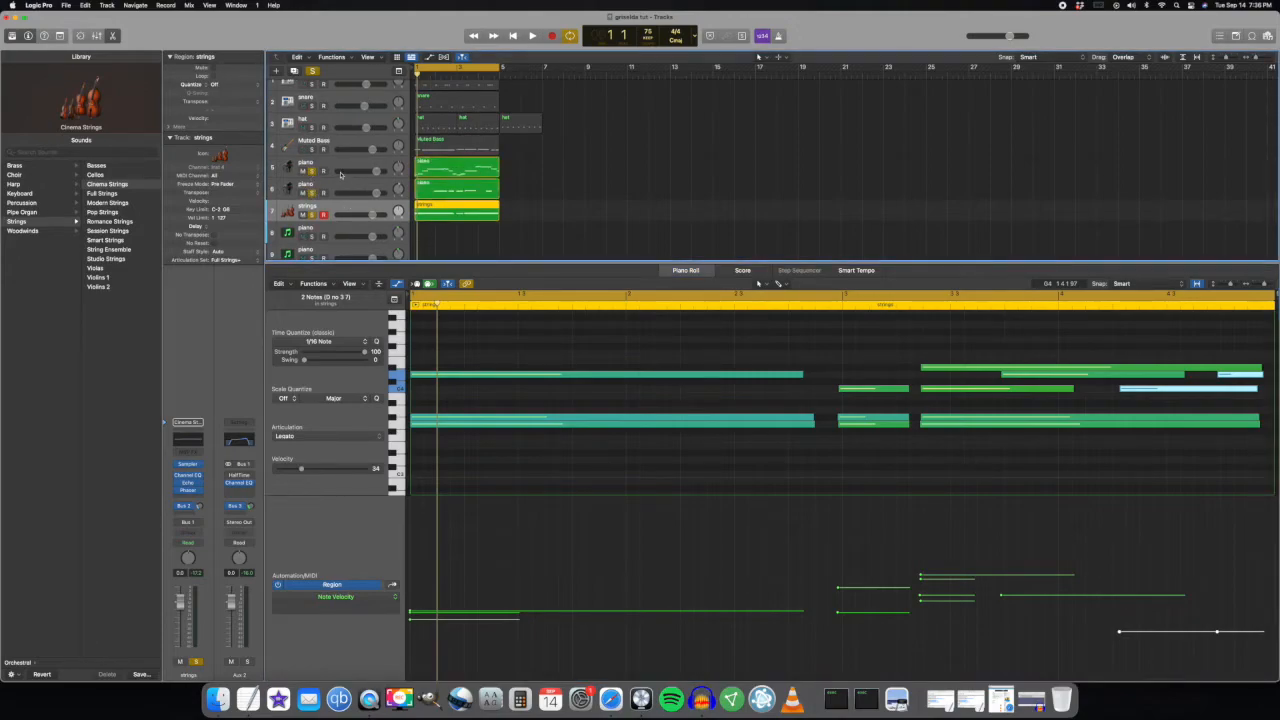
Show the mixer, select the strings and both soloed piano channels, and view their output bus options without changing the routing
{"action": "left_click", "coordinate": [97, 36]}
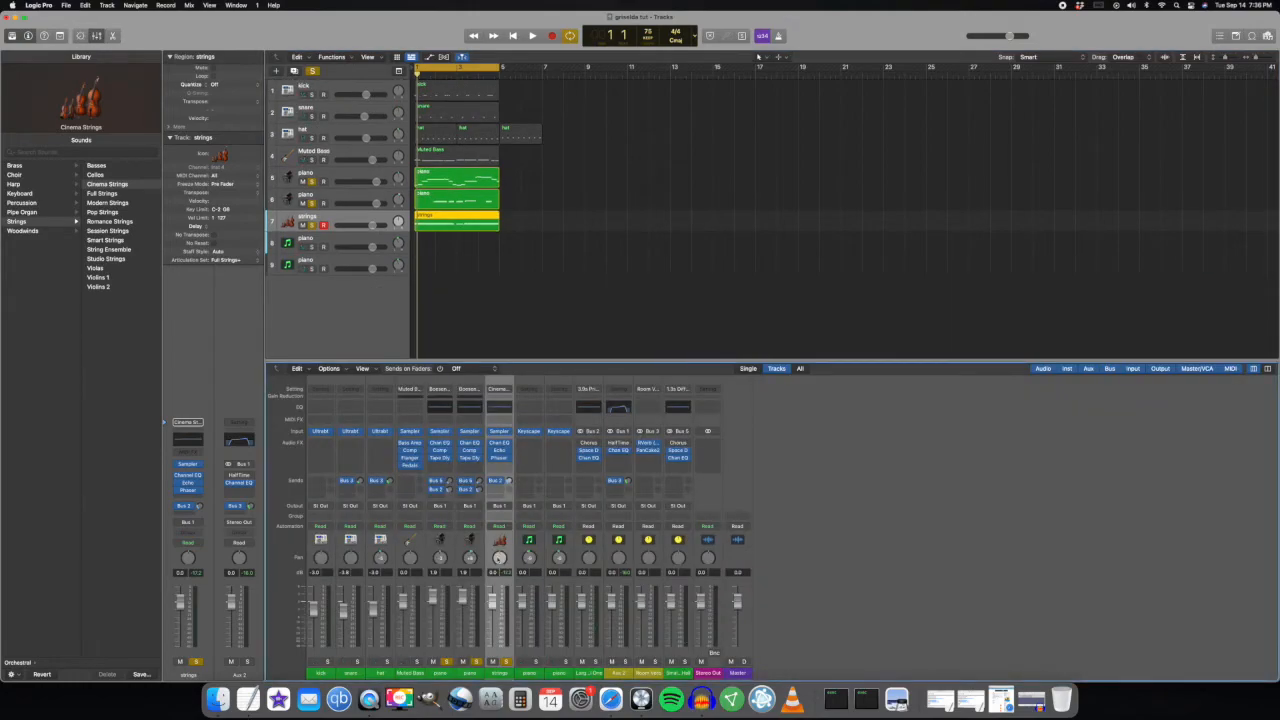
{"action": "left_click", "coordinate": [472, 546], "text": "shift"}
{"action": "left_click", "coordinate": [442, 555], "text": "shift"}
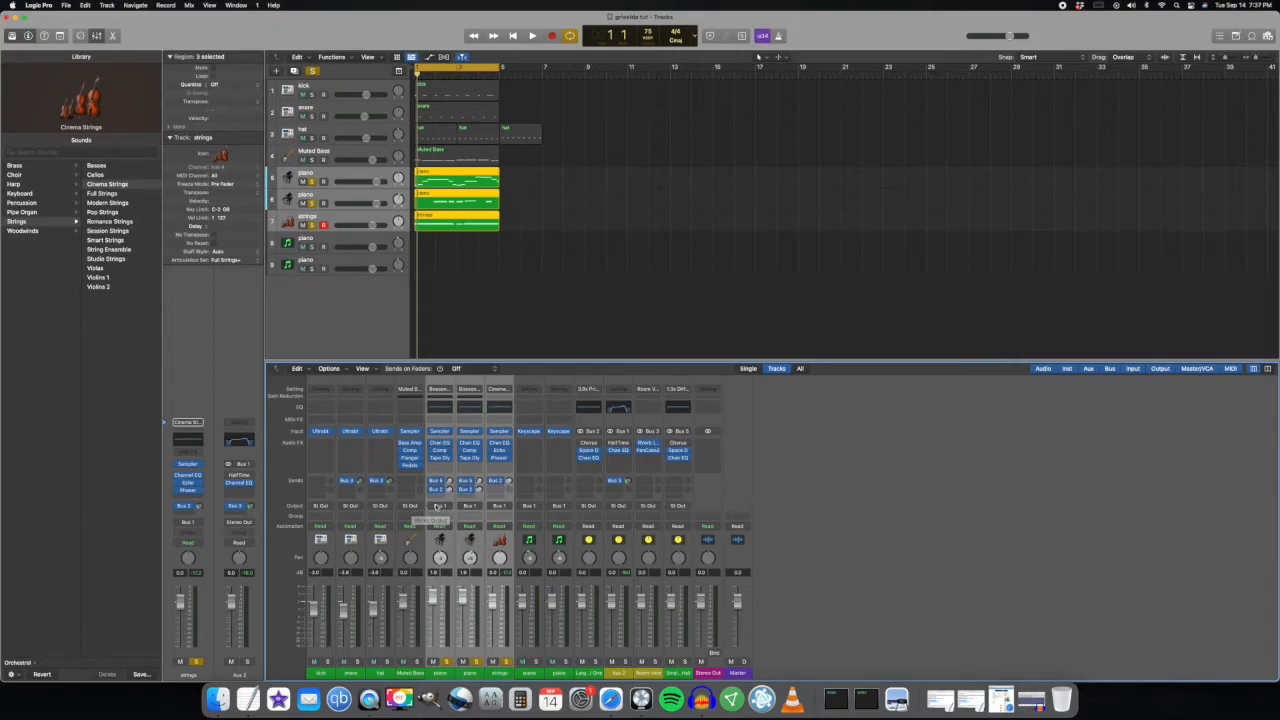
{"action": "left_click", "coordinate": [445, 507]}
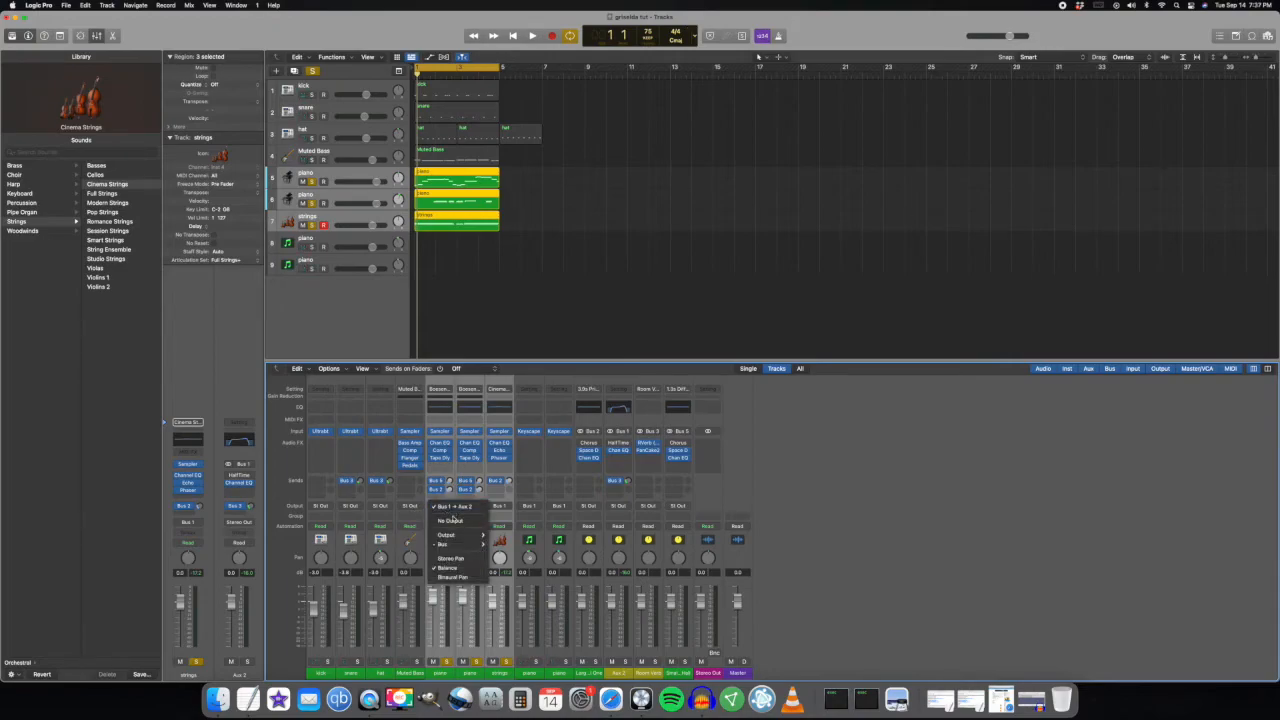
{"action": "mouse_move", "coordinate": [452, 537]}
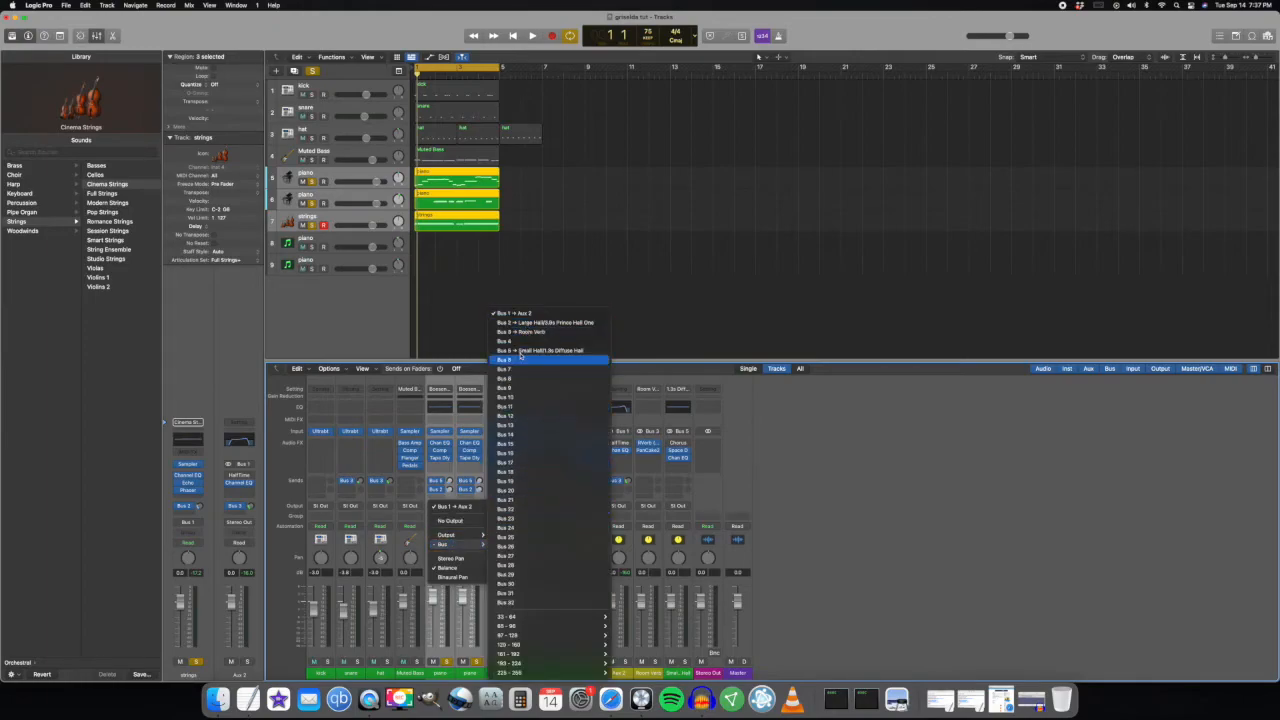
{"action": "left_click", "coordinate": [875, 527]}
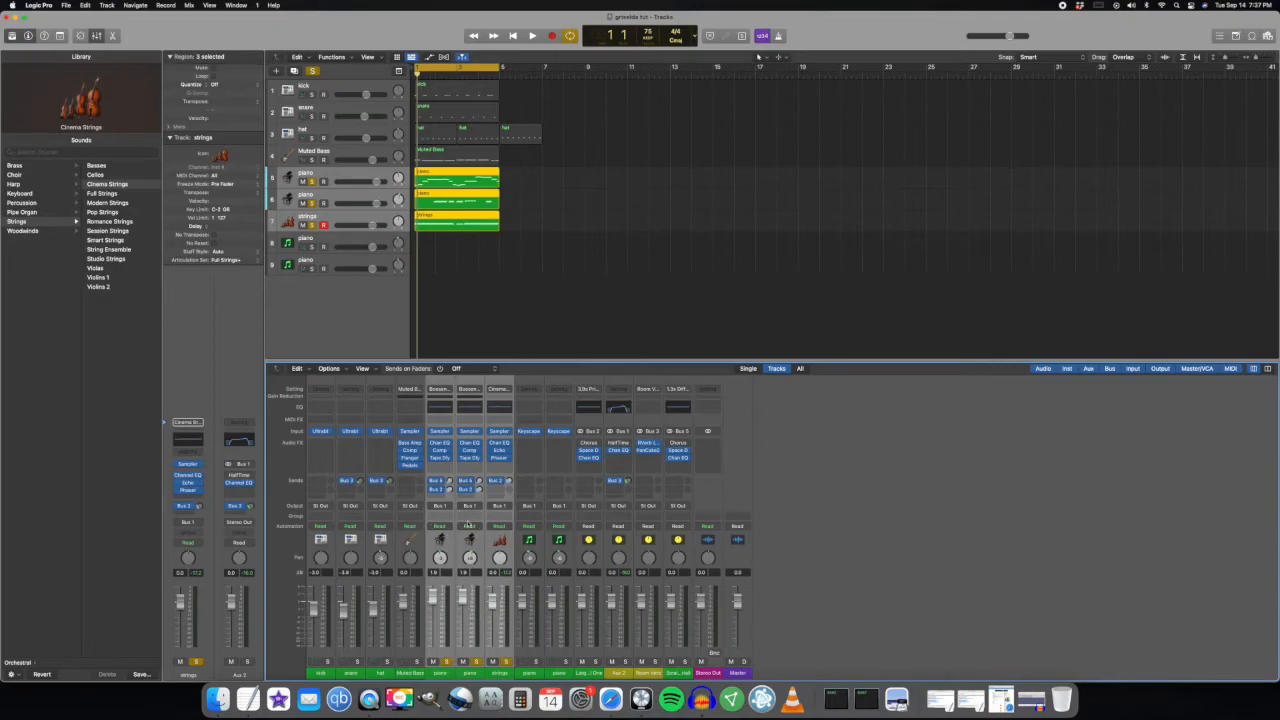
Open the HalfTime plug-in on the Aux 2 channel, and compare playback of the soloed parts with it on and bypassed
{"action": "left_click", "coordinate": [620, 587]}
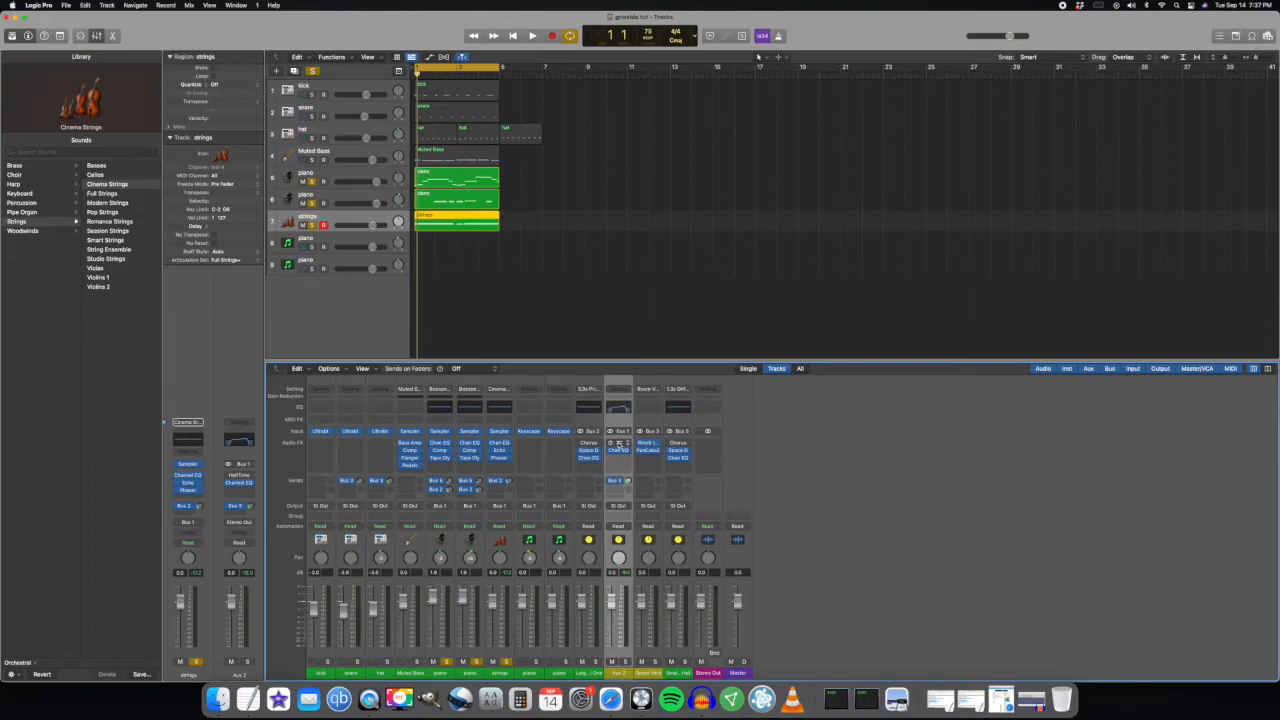
{"action": "left_click", "coordinate": [619, 443]}
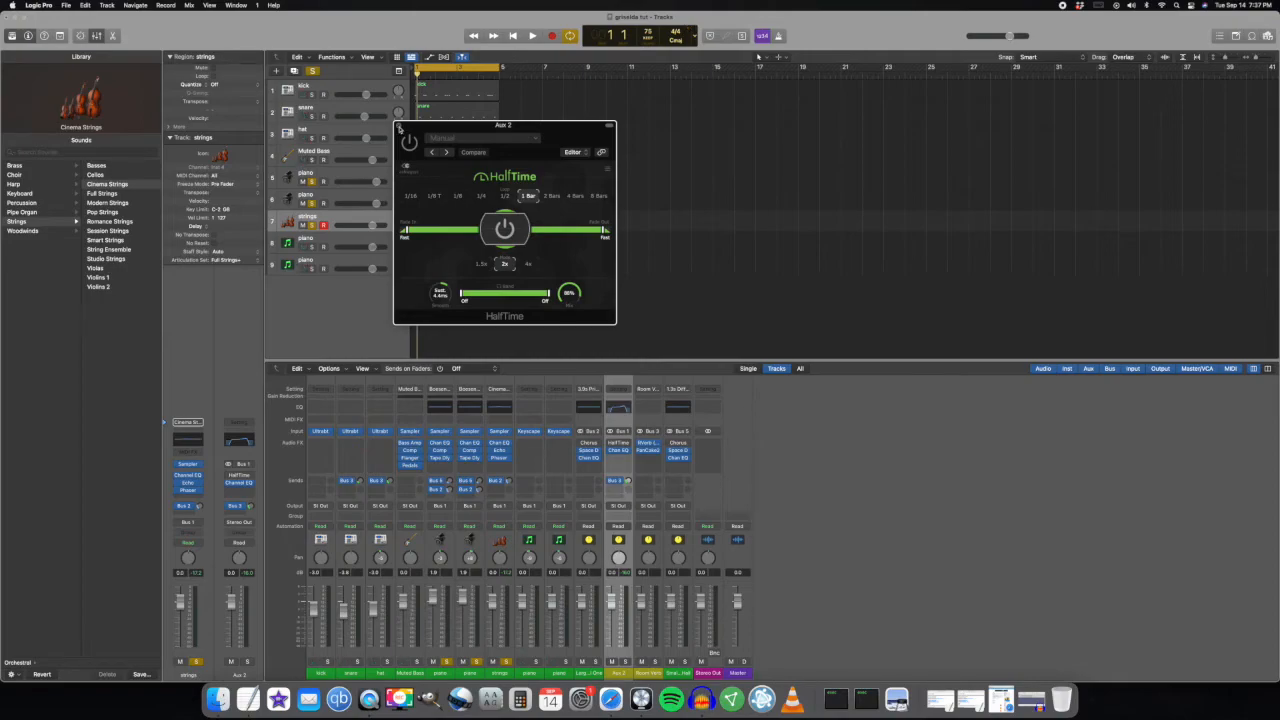
{"action": "mouse_move", "coordinate": [613, 444]}
{"action": "left_click", "coordinate": [611, 444]}
{"action": "left_click_drag", "start_coordinate": [570, 154], "coordinate": [706, 142]}
{"action": "key", "text": "space"}
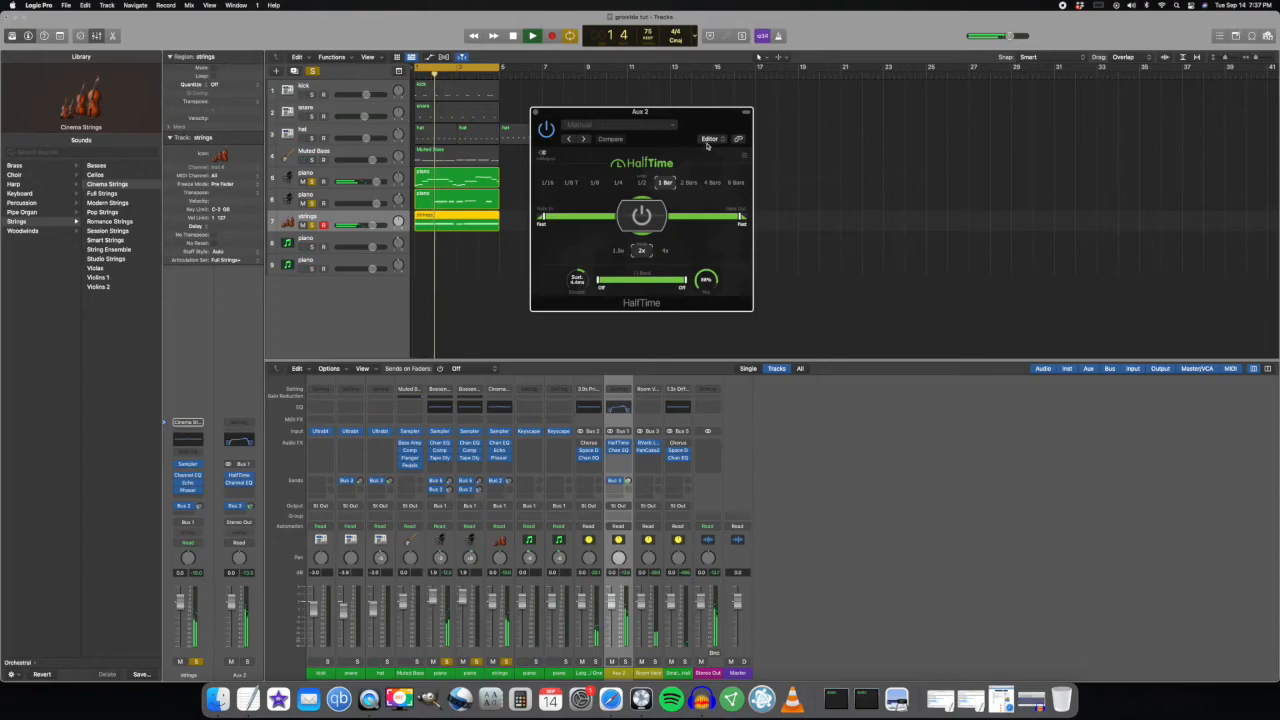
{"action": "left_click_drag", "start_coordinate": [709, 110], "coordinate": [800, 111]}
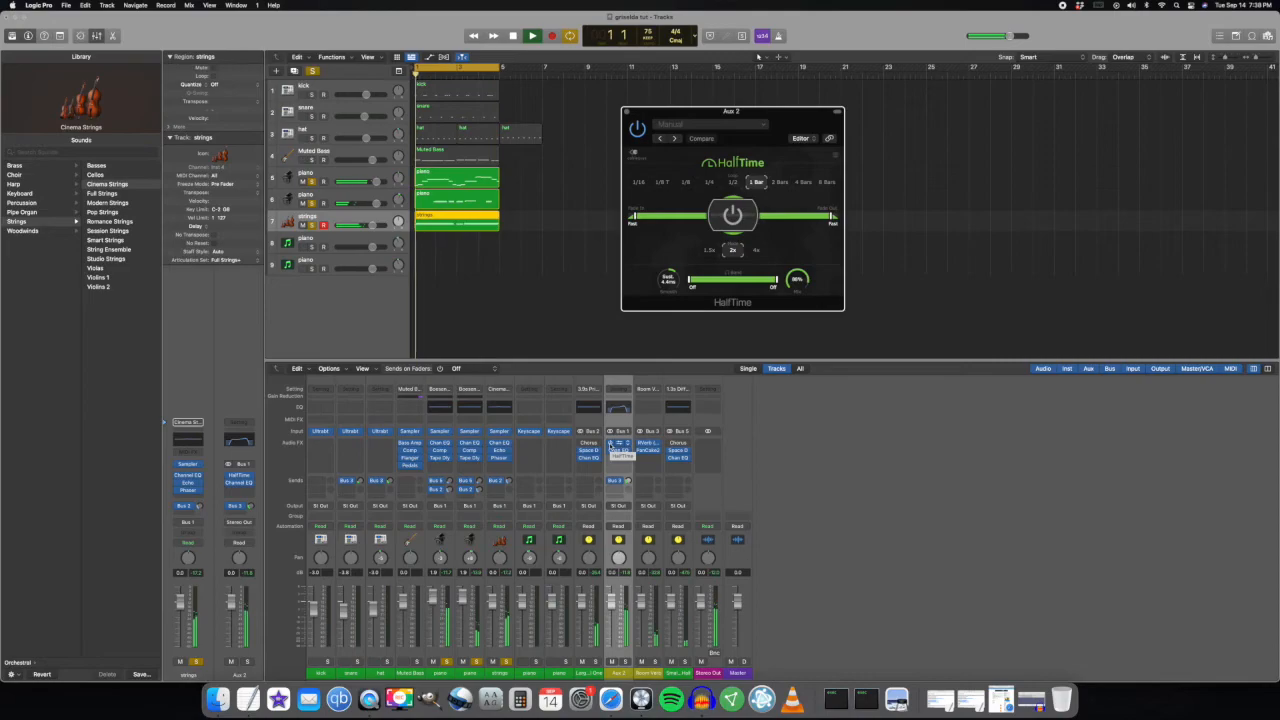
{"action": "key", "text": "space"}
{"action": "key", "text": "space"}
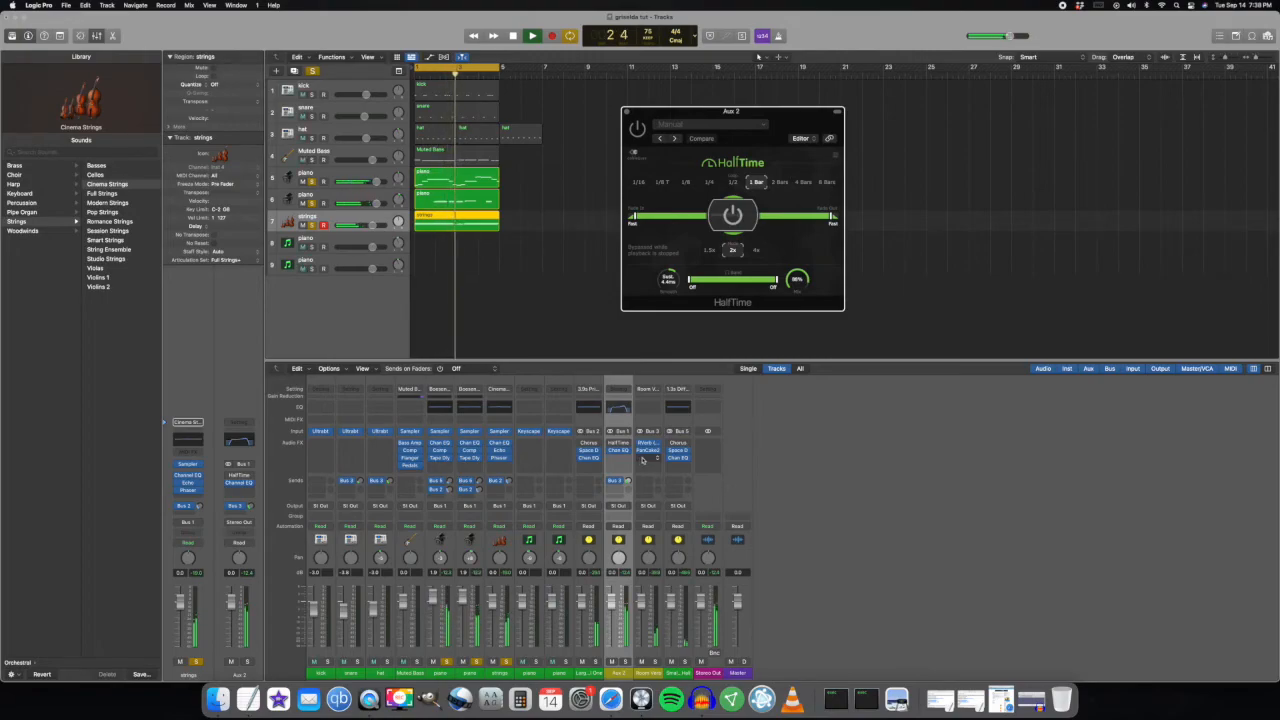
{"action": "key", "text": "space"}
Turn off all track solos and play the full beat with HalfTime bypassed
{"action": "left_click", "coordinate": [313, 71]}
{"action": "left_click_drag", "start_coordinate": [797, 125], "coordinate": [1155, 131]}
{"action": "key", "text": "space"}
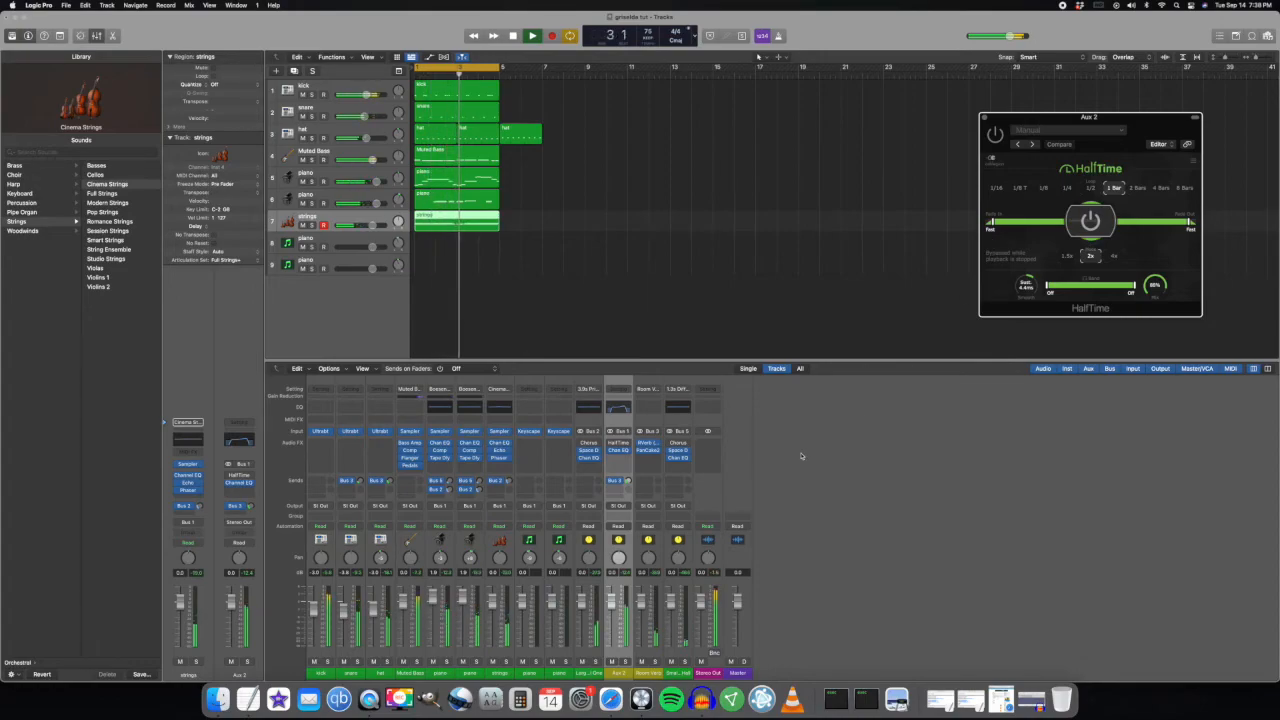
{"action": "key", "text": "space"}
Move the HalfTime window clear of the track regions and mixer channels, and deselect the strings region
{"action": "left_click_drag", "start_coordinate": [1180, 117], "coordinate": [942, 107]}
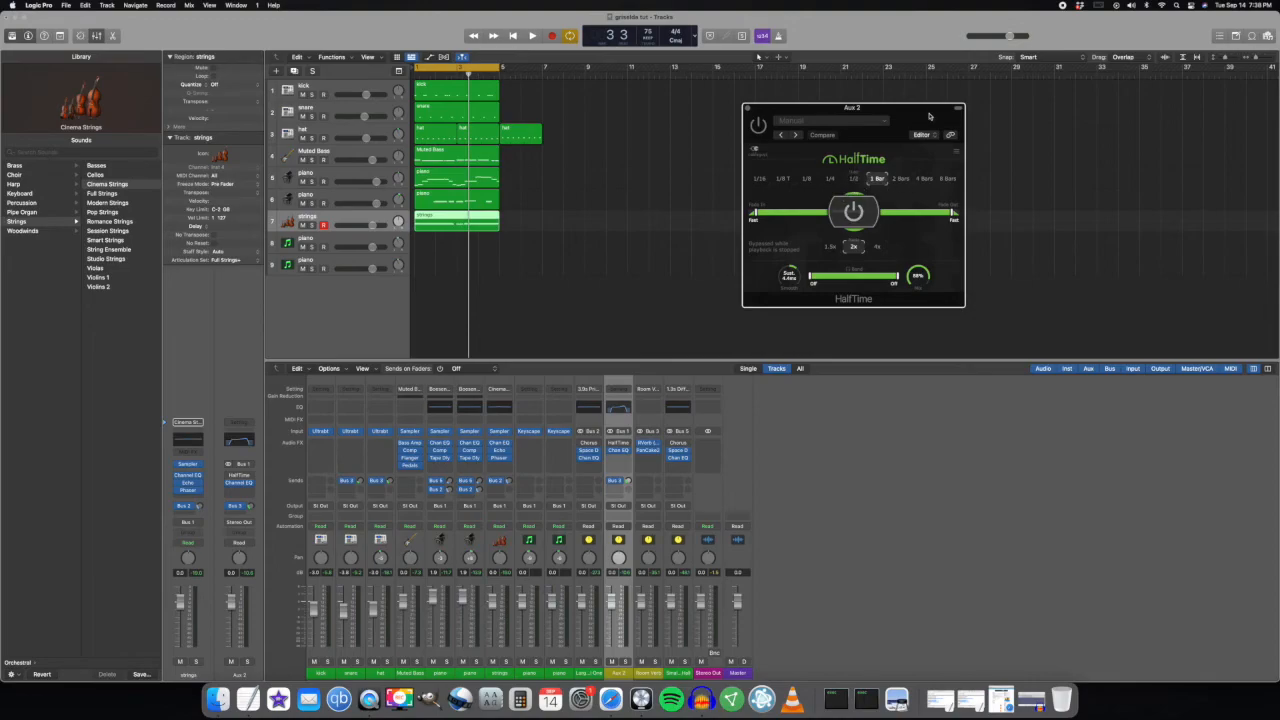
{"action": "left_click_drag", "start_coordinate": [904, 120], "coordinate": [970, 126]}
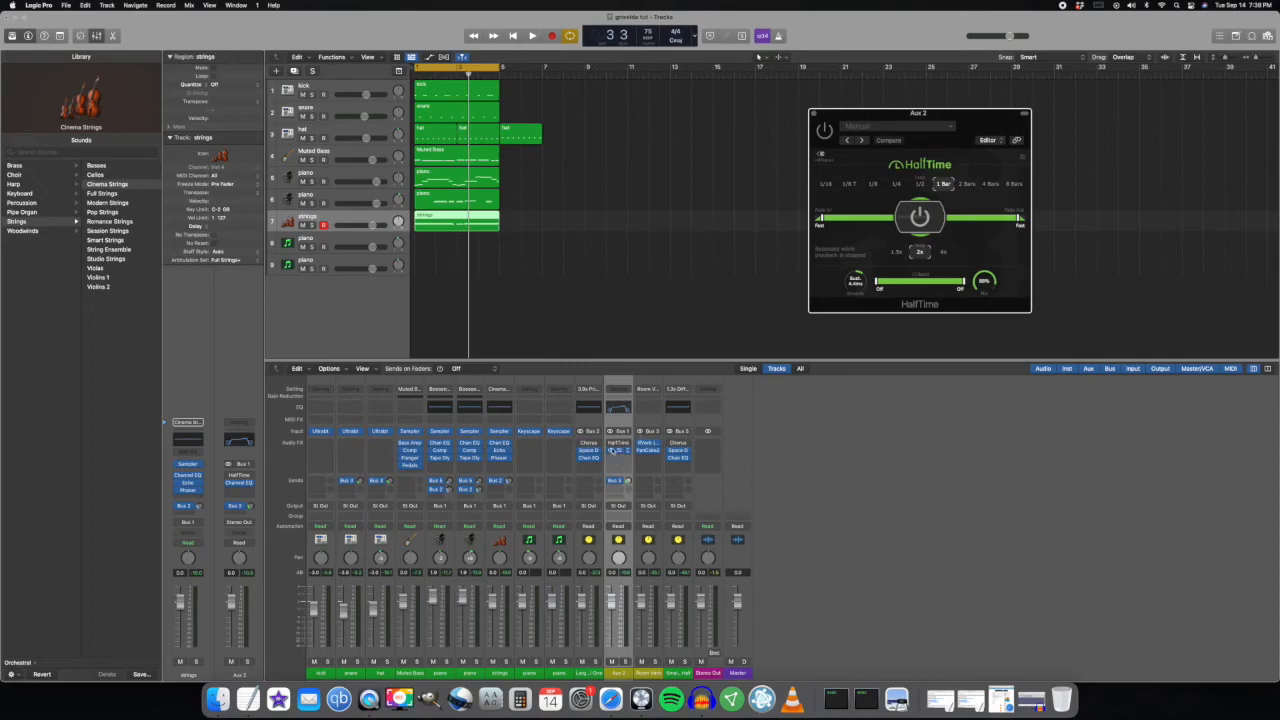
{"action": "left_click_drag", "start_coordinate": [978, 124], "coordinate": [1068, 106]}
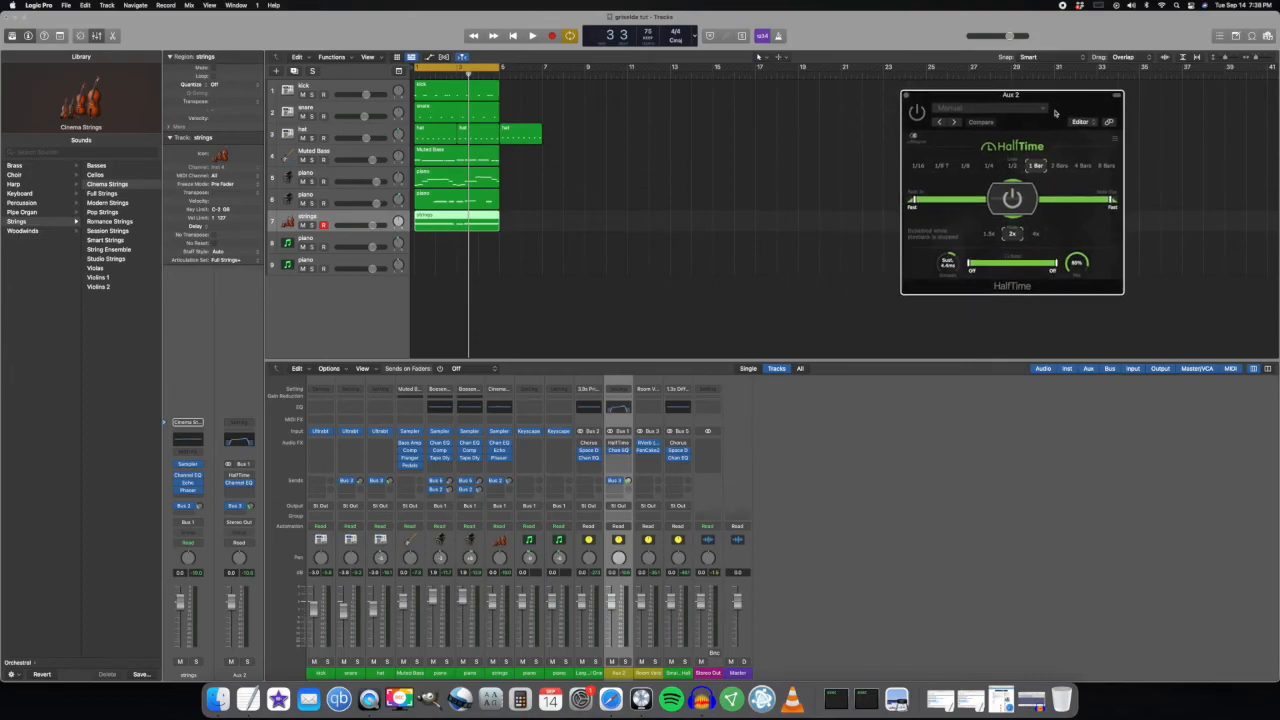
{"action": "left_click", "coordinate": [503, 262]}
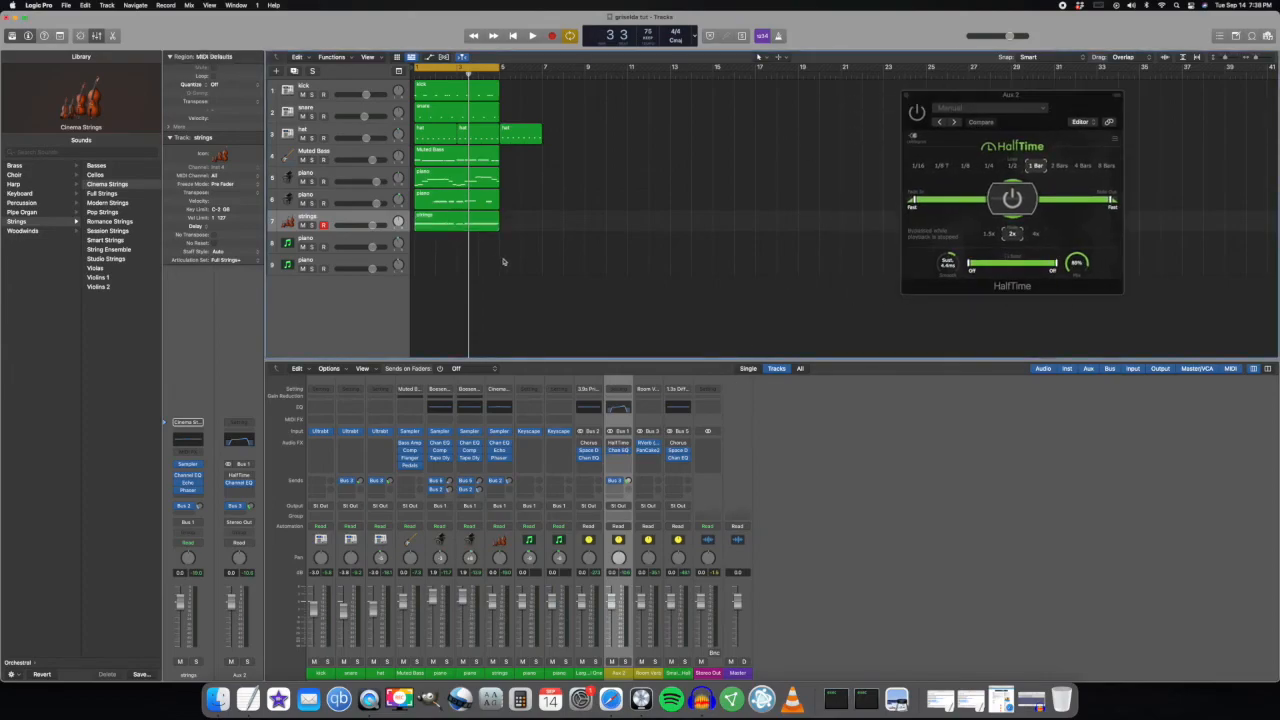
{"action": "left_click_drag", "start_coordinate": [487, 253], "coordinate": [427, 251]}
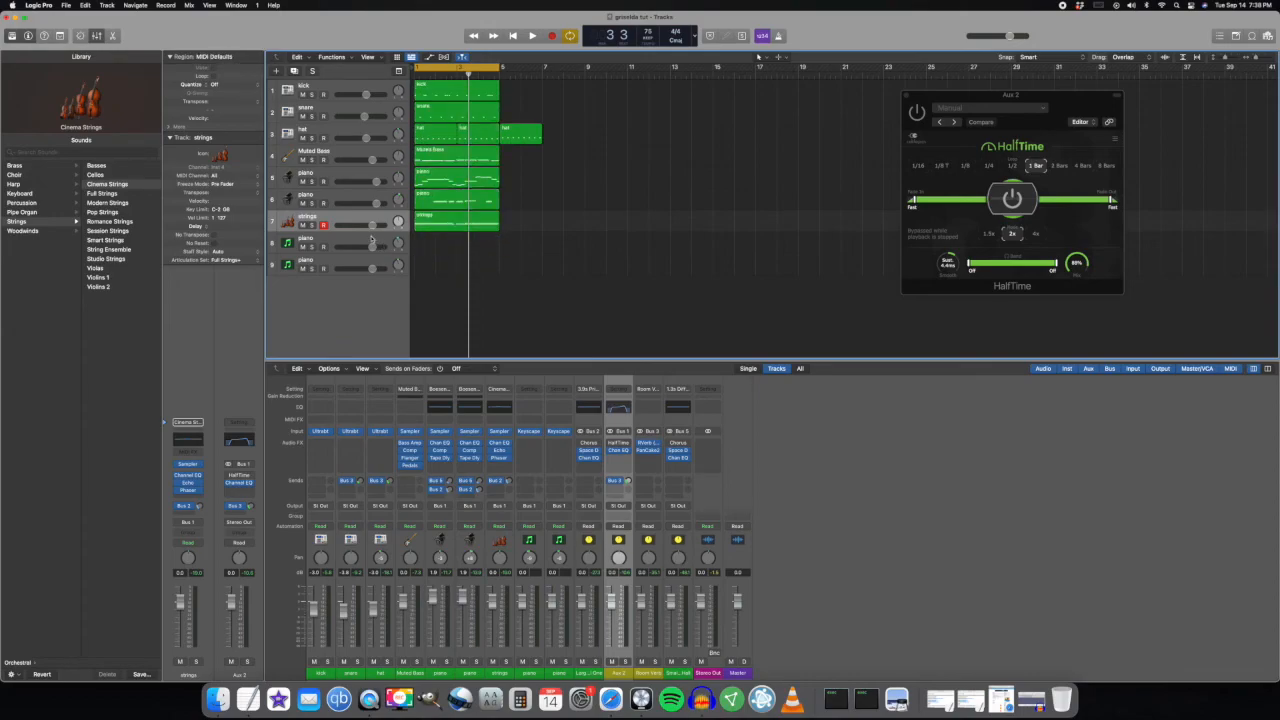
Select each of the two empty piano tracks below the strings in turn to view their Keyscape channels
{"action": "left_click", "coordinate": [383, 246]}
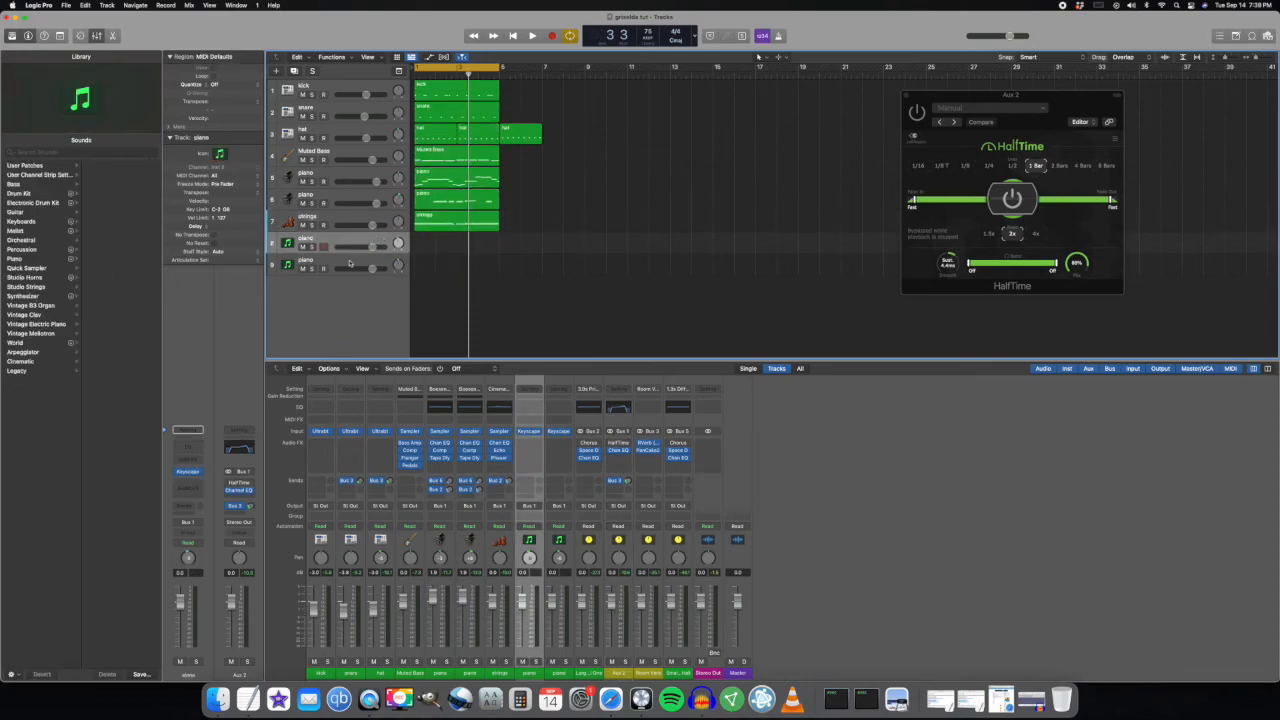
{"action": "left_click", "coordinate": [350, 262]}
{"action": "left_click_drag", "start_coordinate": [596, 288], "coordinate": [518, 253]}
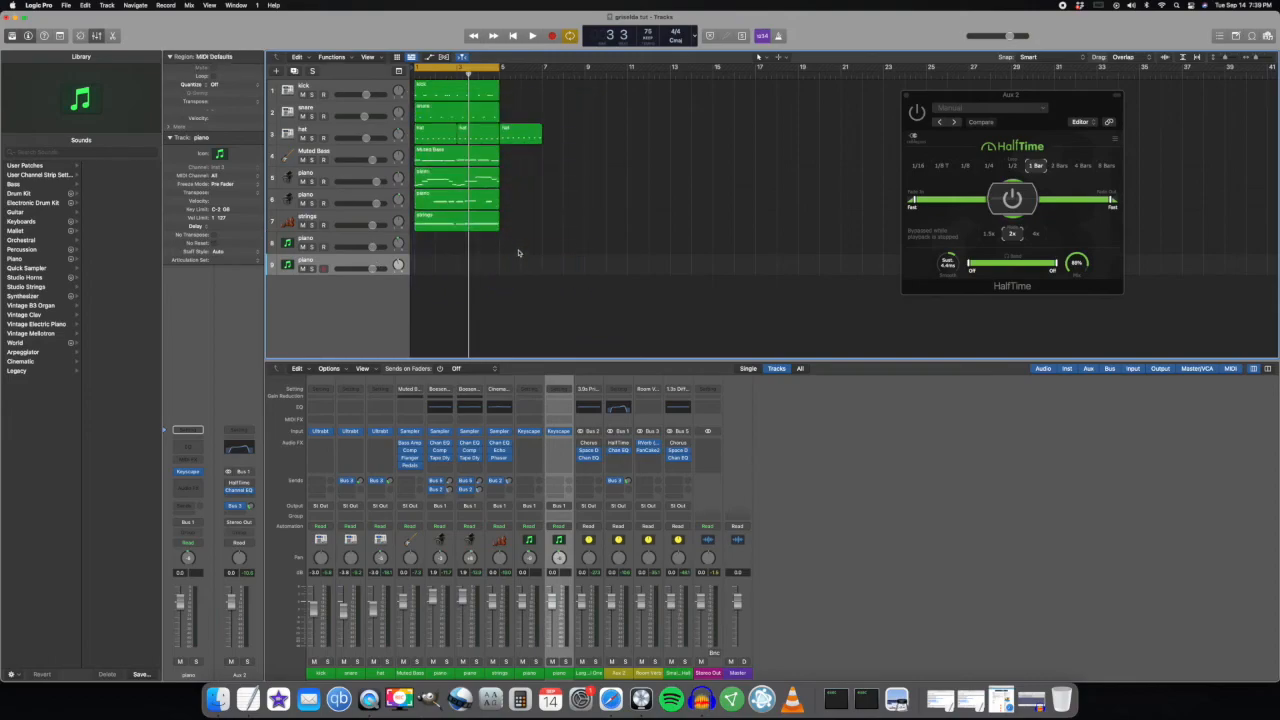